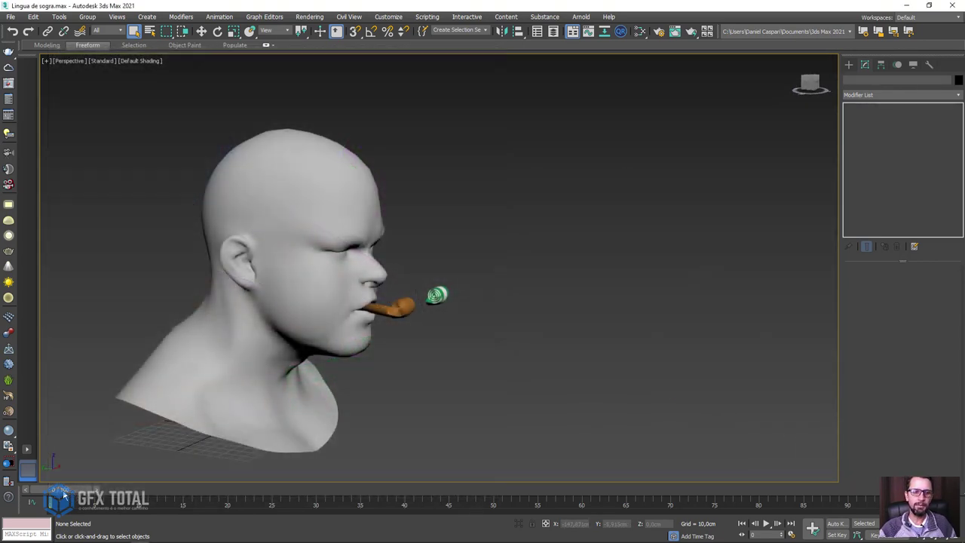
# Scrub the timeline to preview the blower curling, select the head from the side, and show Standard Primitives
pyautogui.moveTo(64, 492)
pyautogui.mouseDown()
pyautogui.moveTo(215, 492)
pyautogui.moveTo(64, 491)
pyautogui.mouseUp()
pyautogui.press('q')
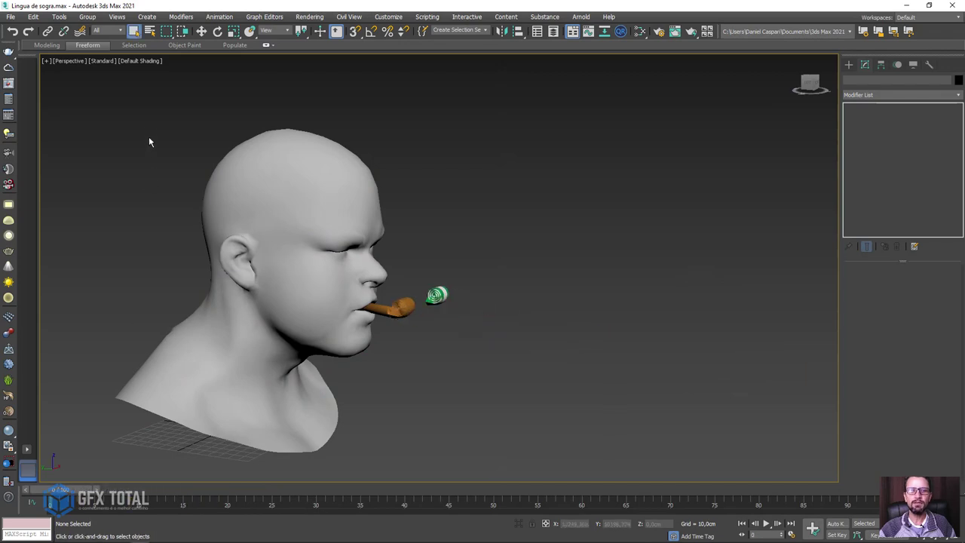
pyautogui.moveTo(309, 398); pyautogui.dragTo(310, 398)
pyautogui.moveTo(416, 386)
pyautogui.keyDown('alt'); pyautogui.mouseDown(button='middle')
pyautogui.moveTo(359, 377)
pyautogui.moveTo(507, 376)
pyautogui.moveTo(491, 394)
pyautogui.moveTo(357, 360)
pyautogui.mouseUp(button='middle'); pyautogui.keyUp('alt')
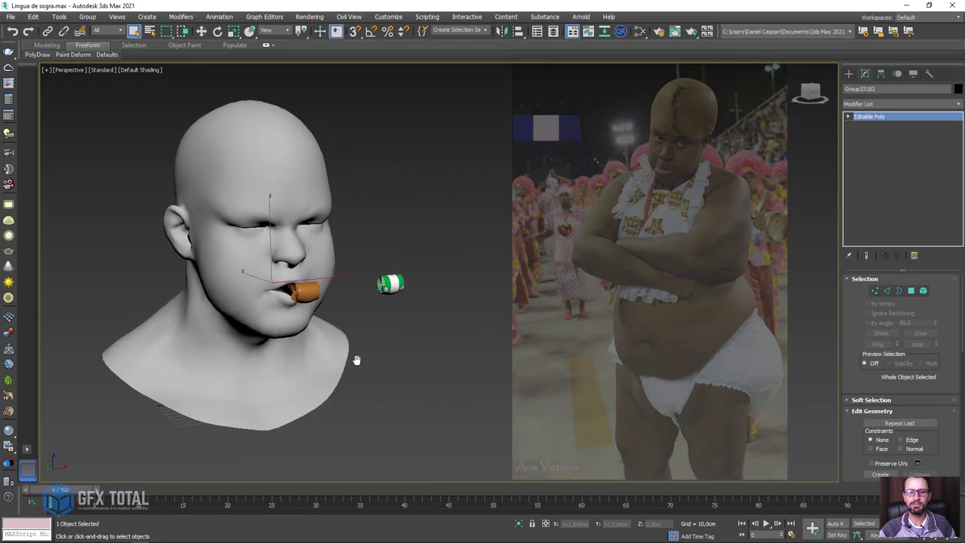
pyautogui.click(848, 73)
pyautogui.moveTo(726, 137); pyautogui.dragTo(707, 216, button='middle')
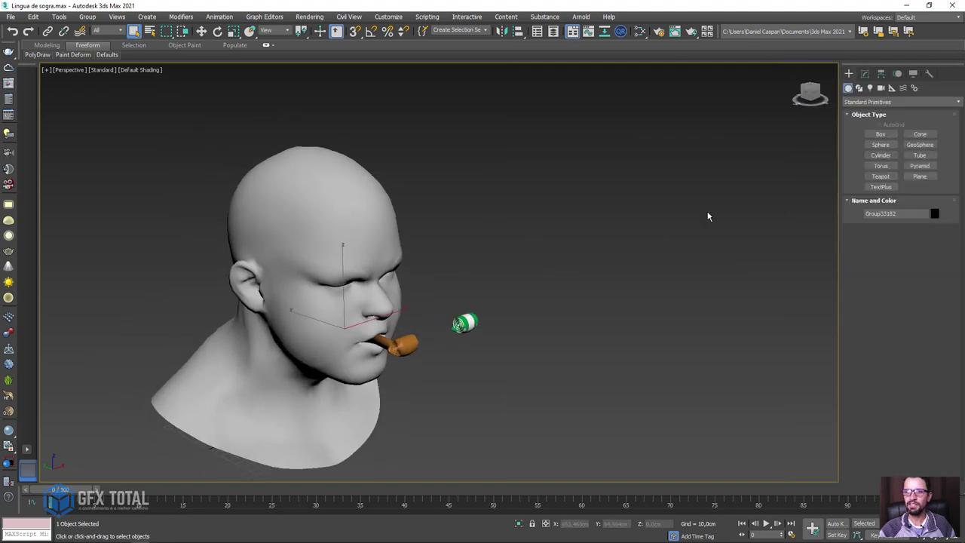
# Create a cone beside the head with a pointed, zero-radius top
pyautogui.click(919, 134)
pyautogui.moveTo(538, 417); pyautogui.dragTo(589, 422)
pyautogui.click(593, 280)
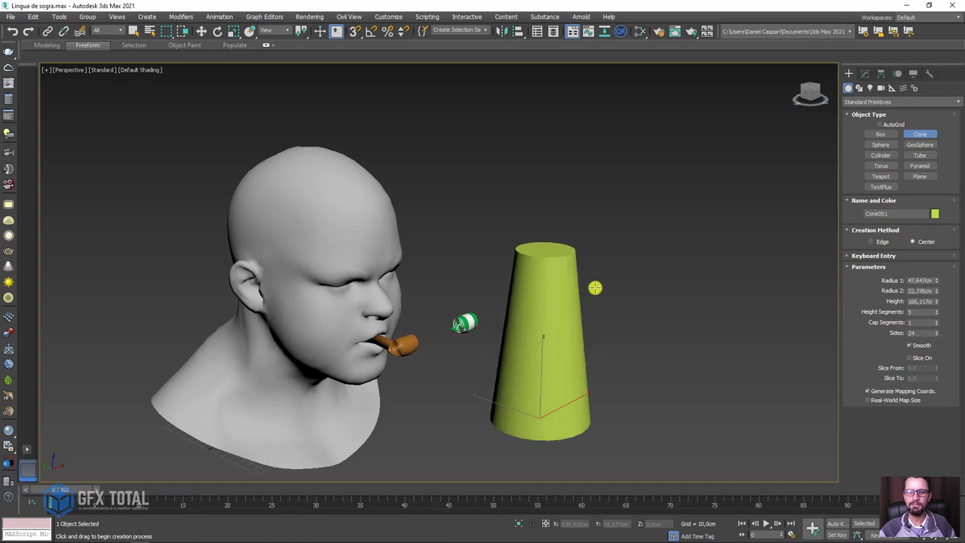
pyautogui.rightClick(536, 442)
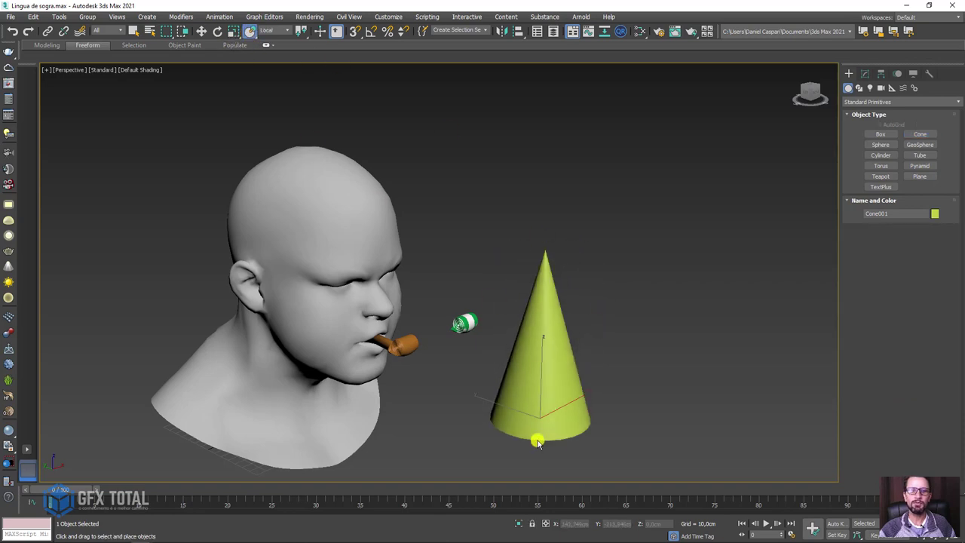
# Move the cone onto the top of the head as a party hat
pyautogui.moveTo(560, 420); pyautogui.dragTo(267, 168)
pyautogui.press('w')
pyautogui.keyDown('alt'); pyautogui.moveTo(287, 172); pyautogui.dragTo(283, 148, button='middle'); pyautogui.keyUp('alt')
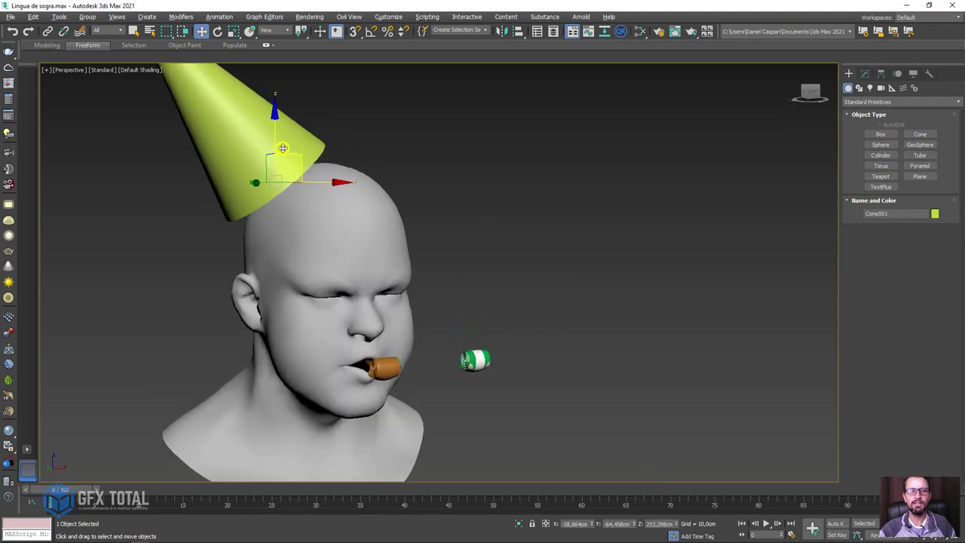
pyautogui.moveTo(290, 158); pyautogui.dragTo(287, 177)
pyautogui.keyDown('alt'); pyautogui.moveTo(287, 177); pyautogui.dragTo(558, 314, button='middle'); pyautogui.keyUp('alt')
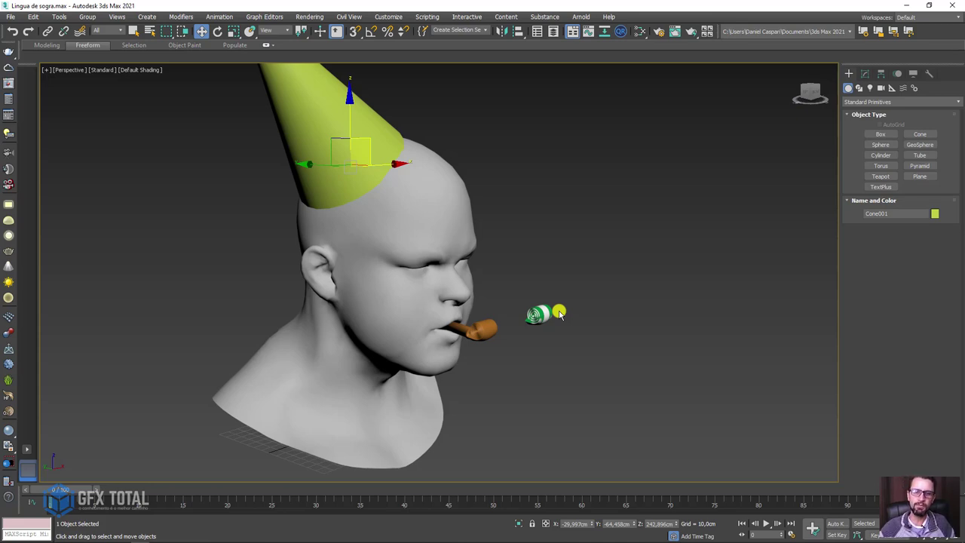
pyautogui.moveTo(638, 337); pyautogui.dragTo(282, 366, button='middle')
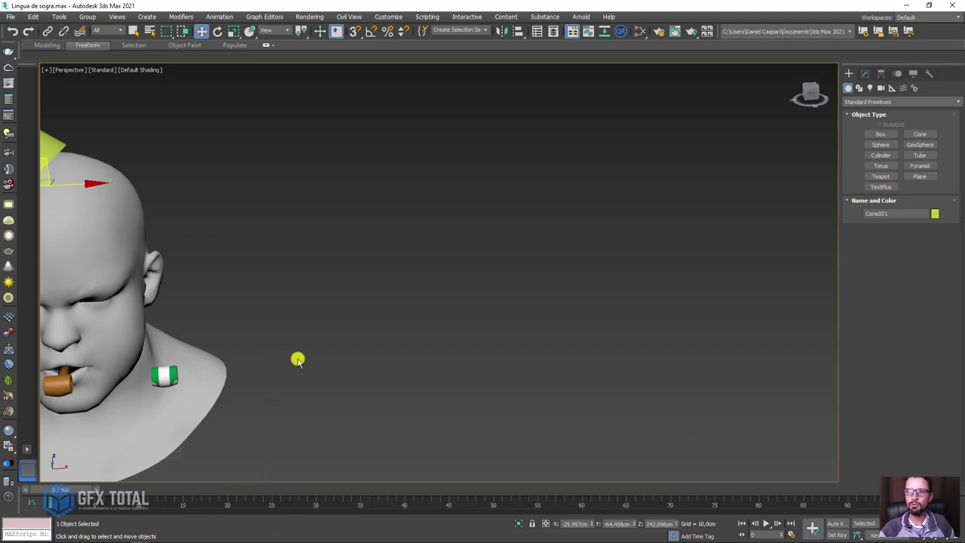
# Draw a long narrow box below the head and turn on Edged Faces
pyautogui.click(880, 134)
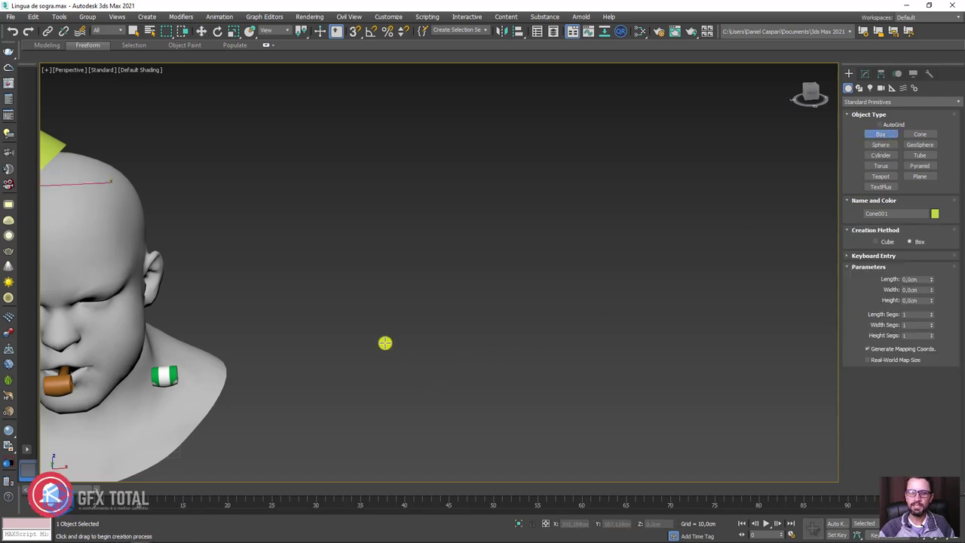
pyautogui.moveTo(385, 343)
pyautogui.mouseDown()
pyautogui.moveTo(376, 337)
pyautogui.moveTo(452, 441)
pyautogui.mouseUp()
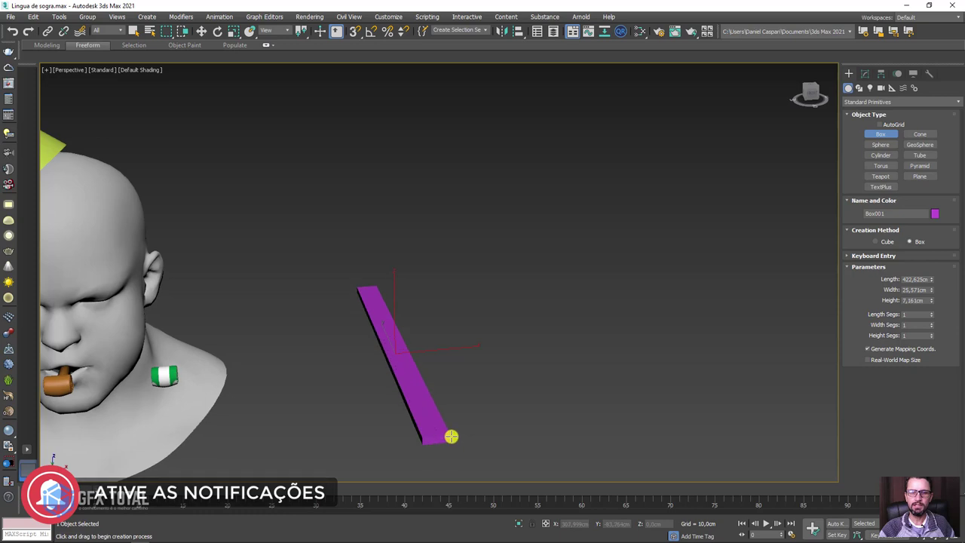
pyautogui.keyDown('alt'); pyautogui.moveTo(420, 437); pyautogui.dragTo(478, 315, button='middle'); pyautogui.keyUp('alt')
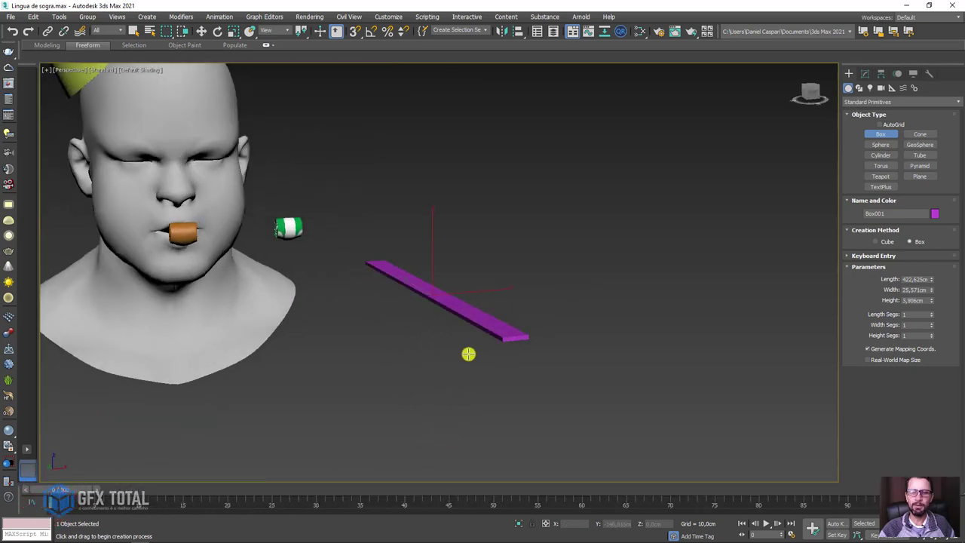
pyautogui.scroll(3, 478, 315)
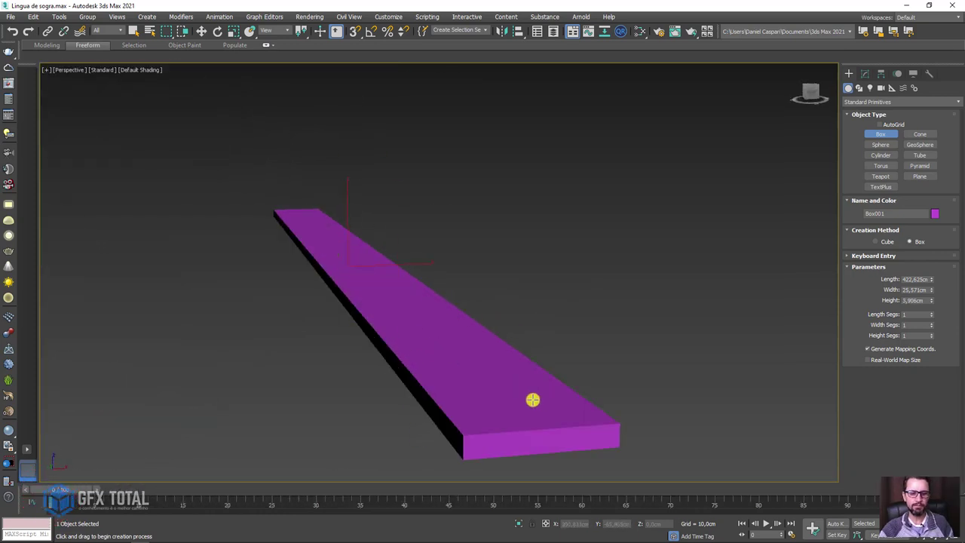
pyautogui.press('F4')
pyautogui.moveTo(519, 401)
pyautogui.keyDown('alt'); pyautogui.mouseDown(button='middle')
pyautogui.moveTo(474, 350)
pyautogui.moveTo(572, 377)
pyautogui.mouseUp(button='middle'); pyautogui.keyUp('alt')
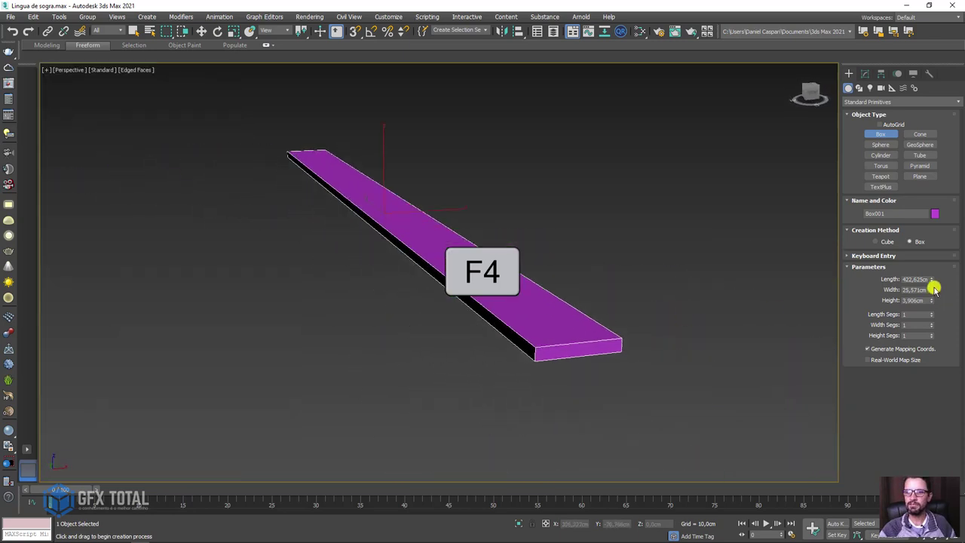
# Thin the box to about 0.937 cm high and raise Length Segs to 147
pyautogui.moveTo(931, 300)
pyautogui.mouseDown()
pyautogui.moveTo(931, 338)
pyautogui.moveTo(927, 269)
pyautogui.mouseUp()
pyautogui.scroll(5, 380, 327)
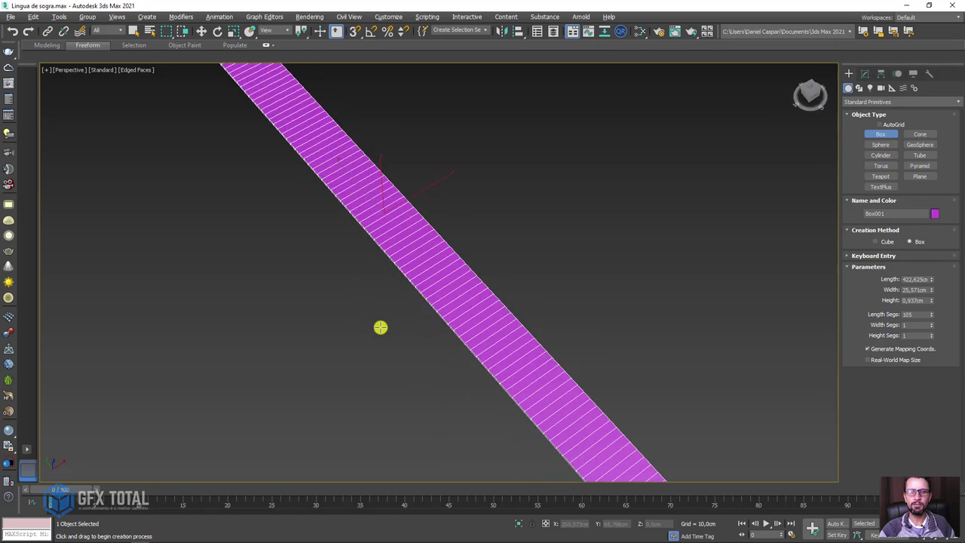
pyautogui.moveTo(379, 327)
pyautogui.keyDown('alt'); pyautogui.mouseDown(button='middle')
pyautogui.moveTo(429, 312)
pyautogui.moveTo(352, 301)
pyautogui.mouseUp(button='middle'); pyautogui.keyUp('alt')
pyautogui.scroll(-3, 344, 240)
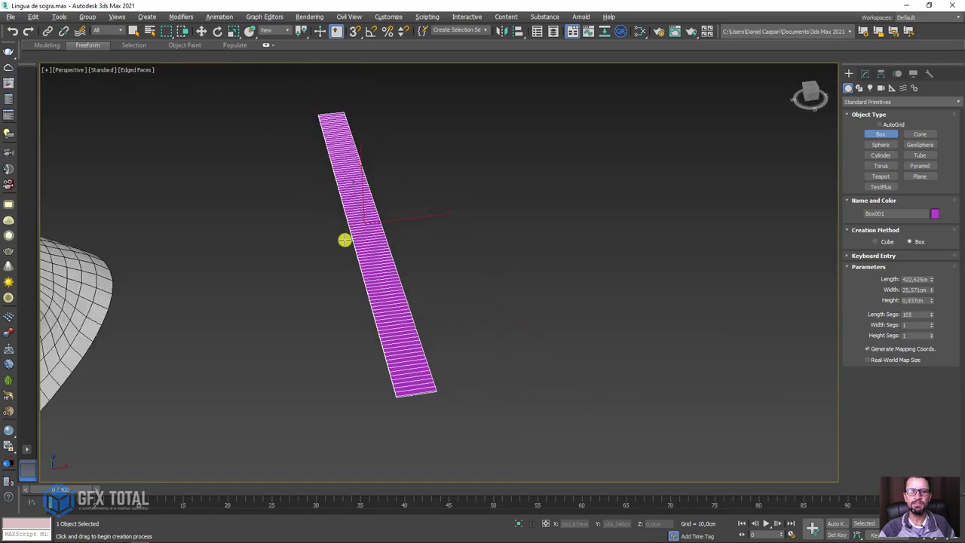
pyautogui.moveTo(344, 240)
pyautogui.keyDown('alt'); pyautogui.mouseDown(button='middle')
pyautogui.moveTo(512, 267)
pyautogui.moveTo(668, 334)
pyautogui.moveTo(651, 335)
pyautogui.mouseUp(button='middle'); pyautogui.keyUp('alt')
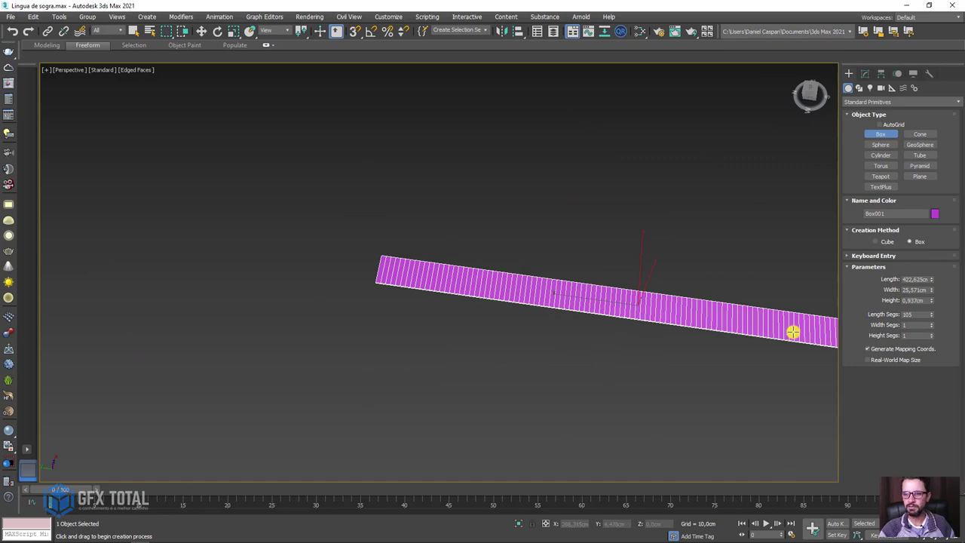
pyautogui.moveTo(931, 312); pyautogui.dragTo(922, 288)
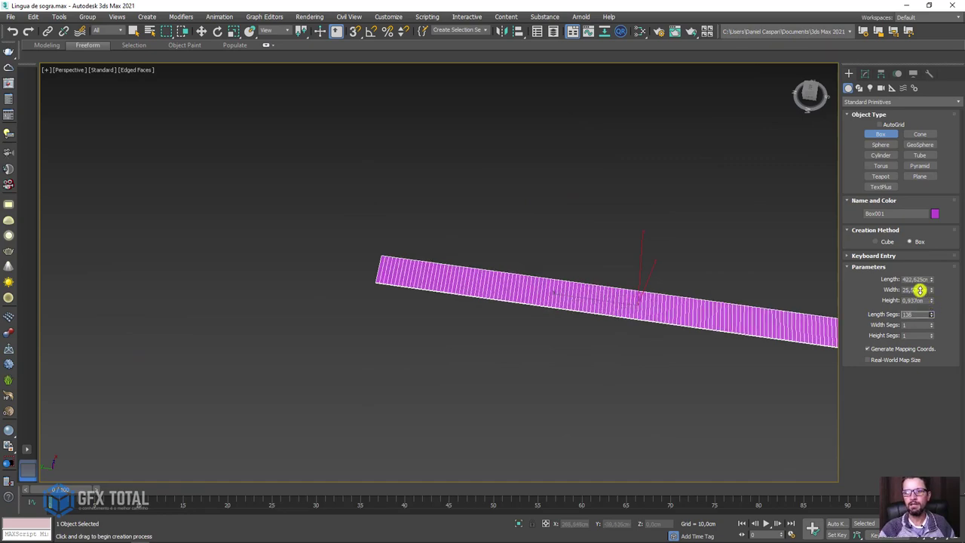
pyautogui.moveTo(641, 309)
pyautogui.keyDown('alt'); pyautogui.mouseDown(button='middle')
pyautogui.moveTo(504, 260)
pyautogui.moveTo(459, 259)
pyautogui.moveTo(755, 150)
pyautogui.mouseUp(button='middle'); pyautogui.keyUp('alt')
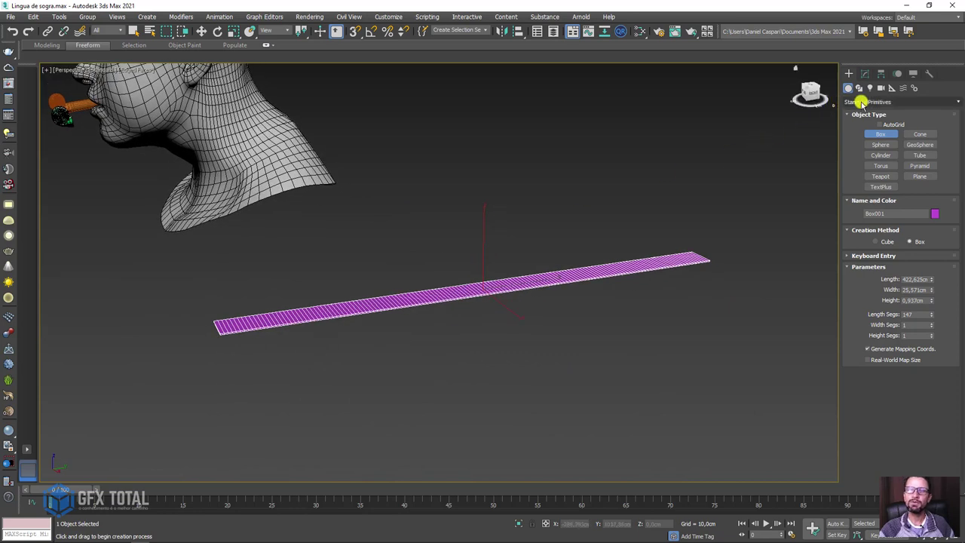
# Add a Bend modifier to the strip and raise its angle to about 75
pyautogui.click(865, 74)
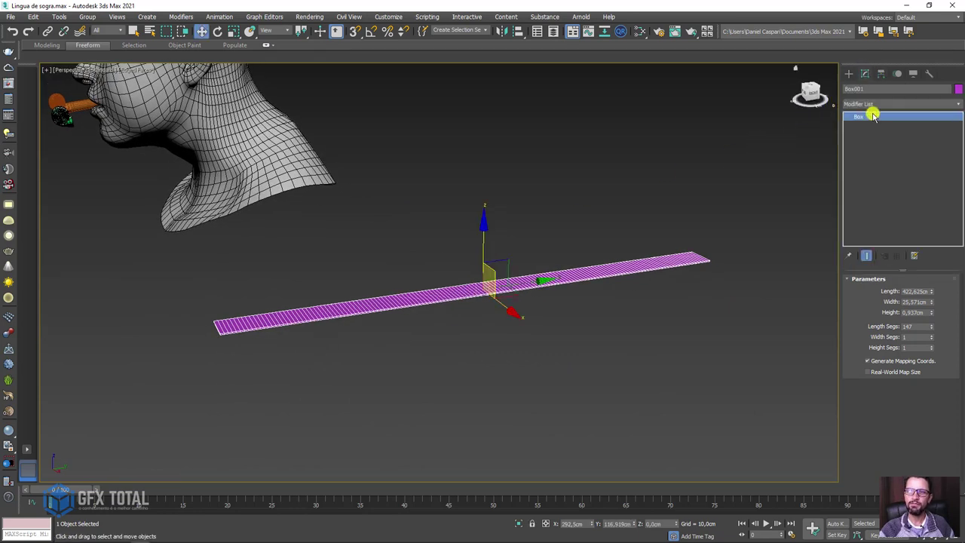
pyautogui.click(896, 103)
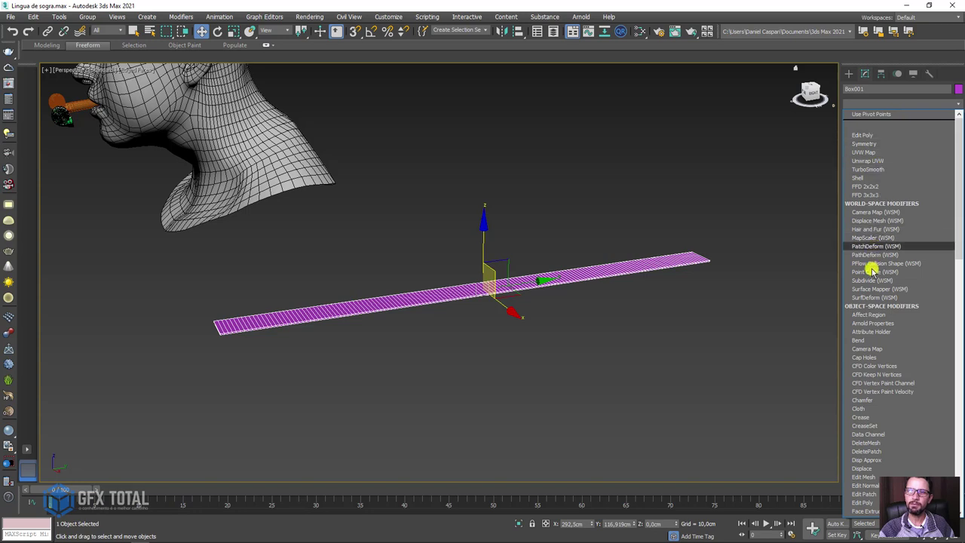
pyautogui.click(864, 340)
pyautogui.moveTo(542, 325); pyautogui.dragTo(604, 349, button='middle')
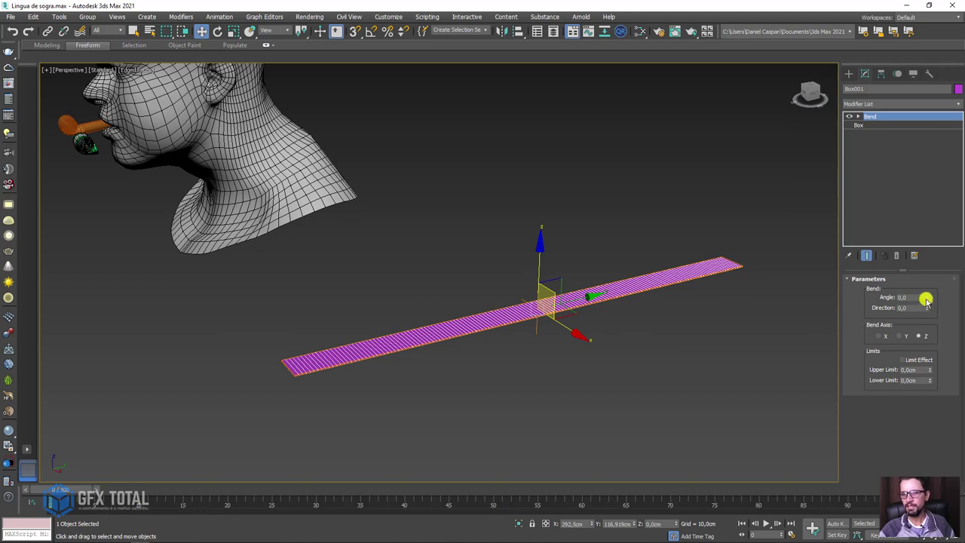
pyautogui.moveTo(927, 298); pyautogui.dragTo(924, 218)
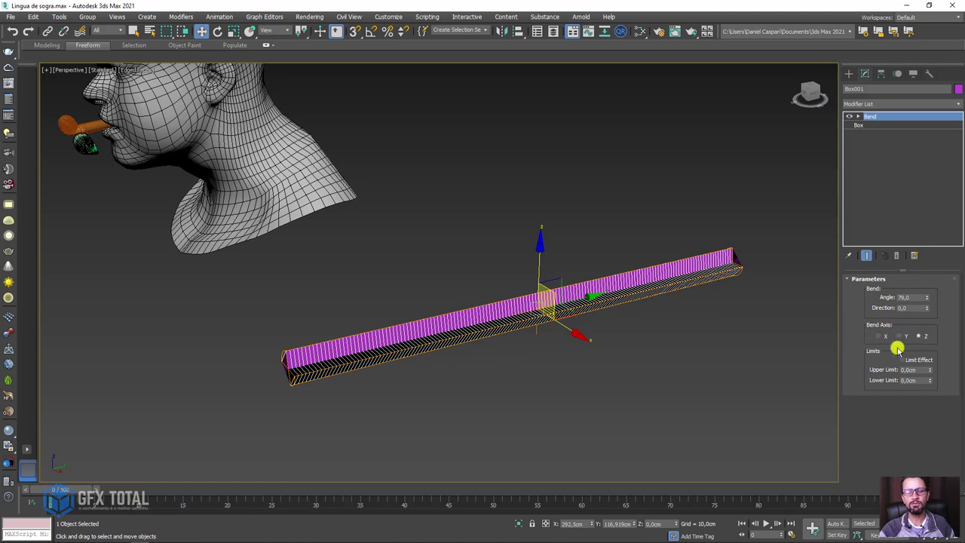
# Try bending around Y at 183°, then around X at 137.5°
pyautogui.click(898, 335)
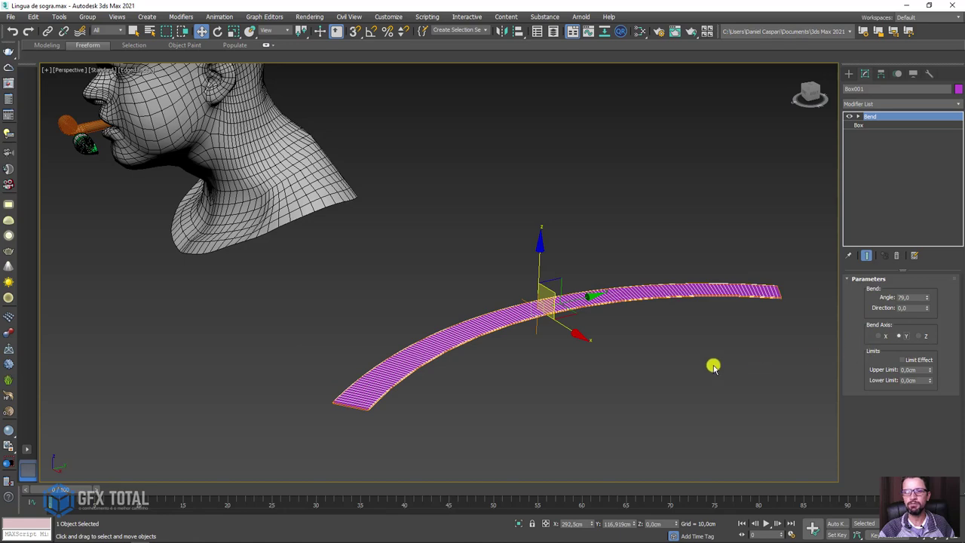
pyautogui.keyDown('alt'); pyautogui.moveTo(713, 367); pyautogui.dragTo(754, 367, button='middle'); pyautogui.keyUp('alt')
pyautogui.moveTo(927, 299); pyautogui.dragTo(878, 196)
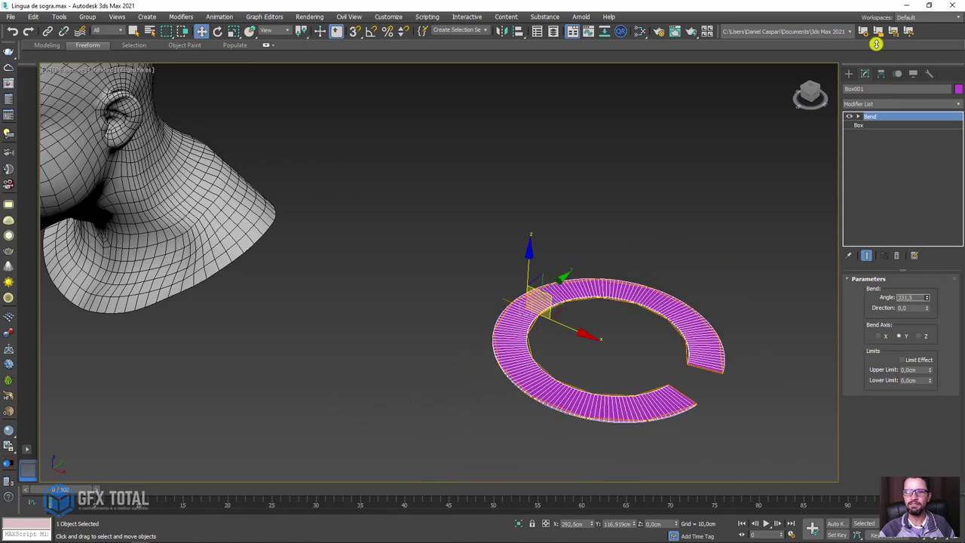
pyautogui.moveTo(713, 332); pyautogui.dragTo(694, 297, button='middle')
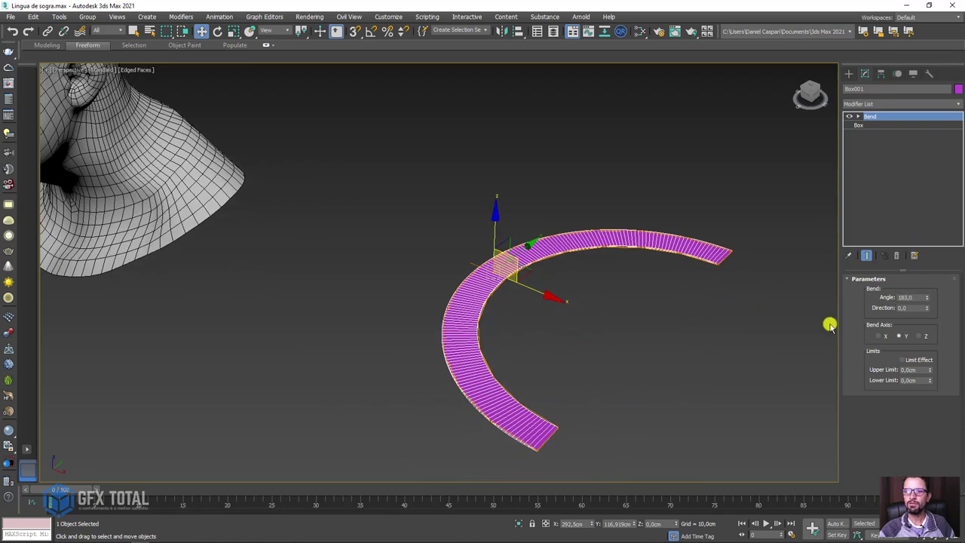
pyautogui.click(874, 336)
pyautogui.keyDown('alt'); pyautogui.moveTo(704, 338); pyautogui.dragTo(723, 339, button='middle'); pyautogui.keyUp('alt')
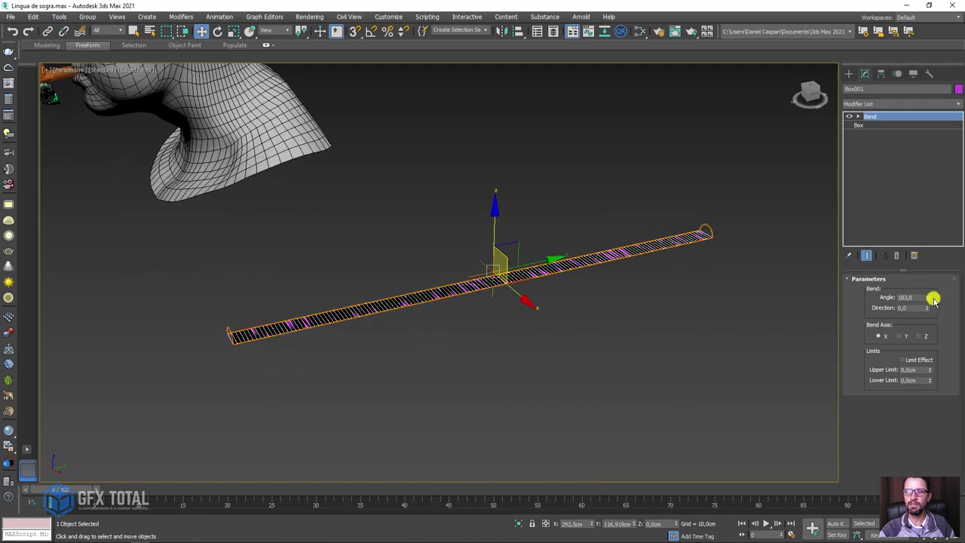
pyautogui.moveTo(932, 299); pyautogui.dragTo(929, 334)
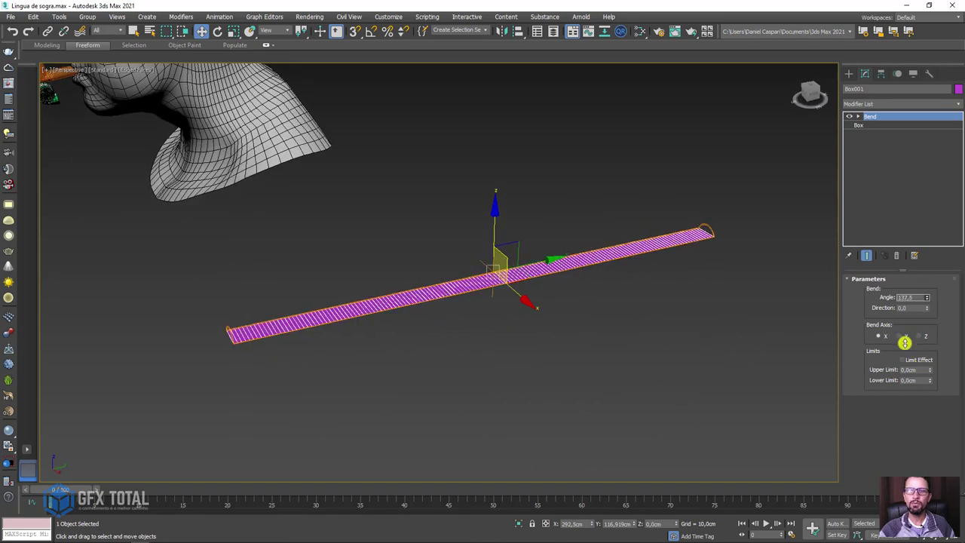
# Bend along the Y axis with direction 90 and raise the angle to 359
pyautogui.click(899, 335)
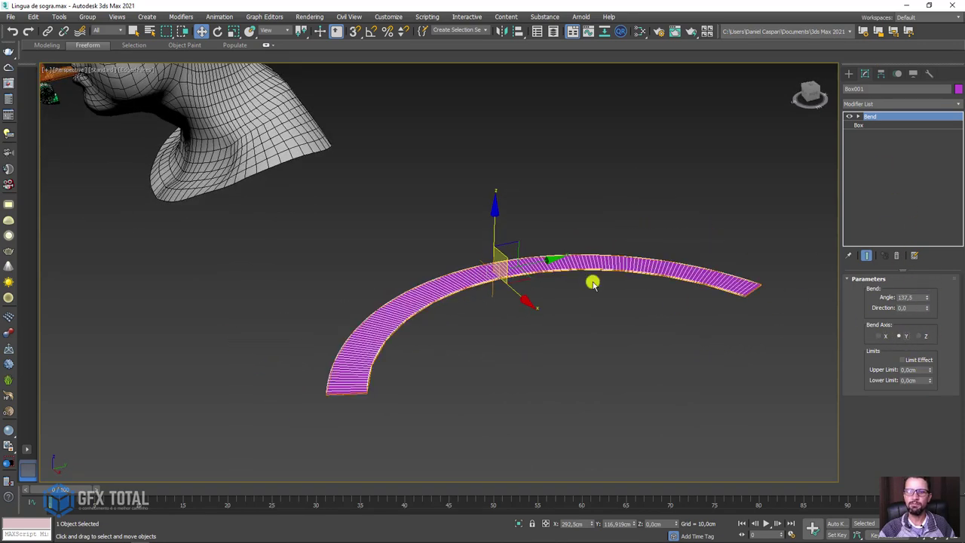
pyautogui.keyDown('alt'); pyautogui.moveTo(592, 280); pyautogui.dragTo(851, 280, button='middle'); pyautogui.keyUp('alt')
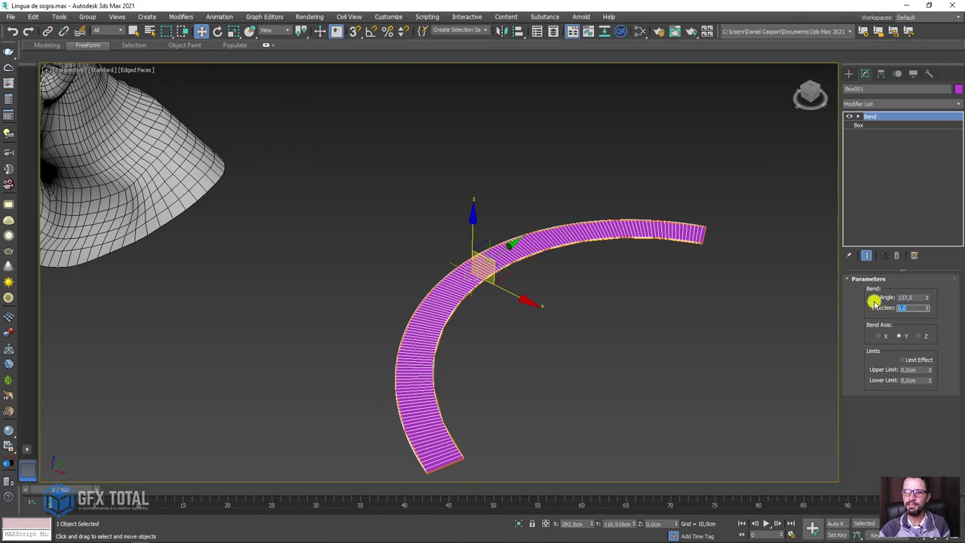
pyautogui.write('90')
pyautogui.press('Return')
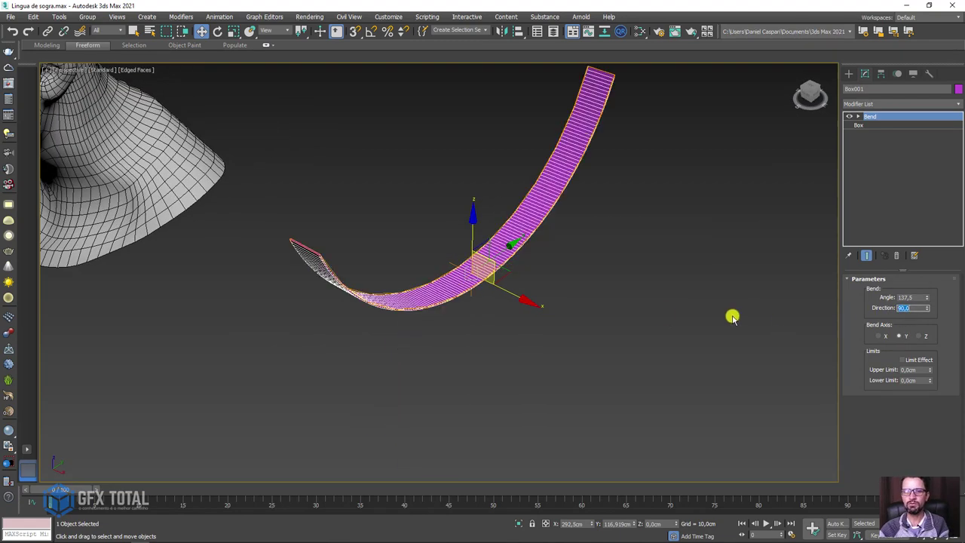
pyautogui.moveTo(586, 294)
pyautogui.keyDown('alt'); pyautogui.mouseDown(button='middle')
pyautogui.moveTo(640, 329)
pyautogui.moveTo(644, 317)
pyautogui.moveTo(663, 340)
pyautogui.moveTo(646, 355)
pyautogui.moveTo(693, 331)
pyautogui.mouseUp(button='middle'); pyautogui.keyUp('alt')
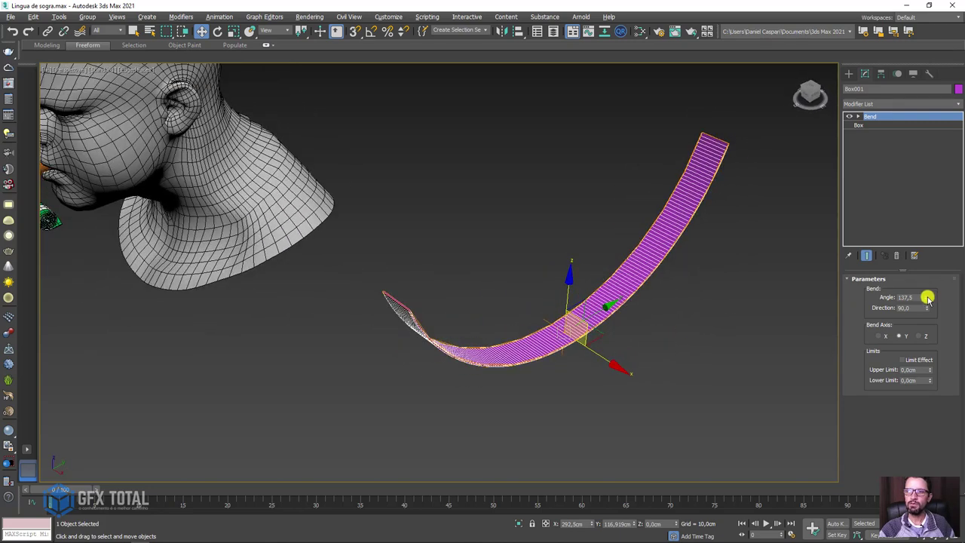
pyautogui.moveTo(927, 298)
pyautogui.mouseDown()
pyautogui.moveTo(927, 287)
pyautogui.moveTo(538, 206)
pyautogui.moveTo(573, 100)
pyautogui.moveTo(490, 332)
pyautogui.moveTo(439, 370)
pyautogui.moveTo(427, 61)
pyautogui.moveTo(445, 226)
pyautogui.moveTo(560, 344)
pyautogui.moveTo(577, 243)
pyautogui.moveTo(572, 418)
pyautogui.moveTo(549, 304)
pyautogui.moveTo(525, 510)
pyautogui.moveTo(544, 71)
pyautogui.mouseUp()
# Zoom and orbit around the 359° ring to inspect its seam
pyautogui.scroll(2, 560, 196)
pyautogui.scroll(3, 586, 181)
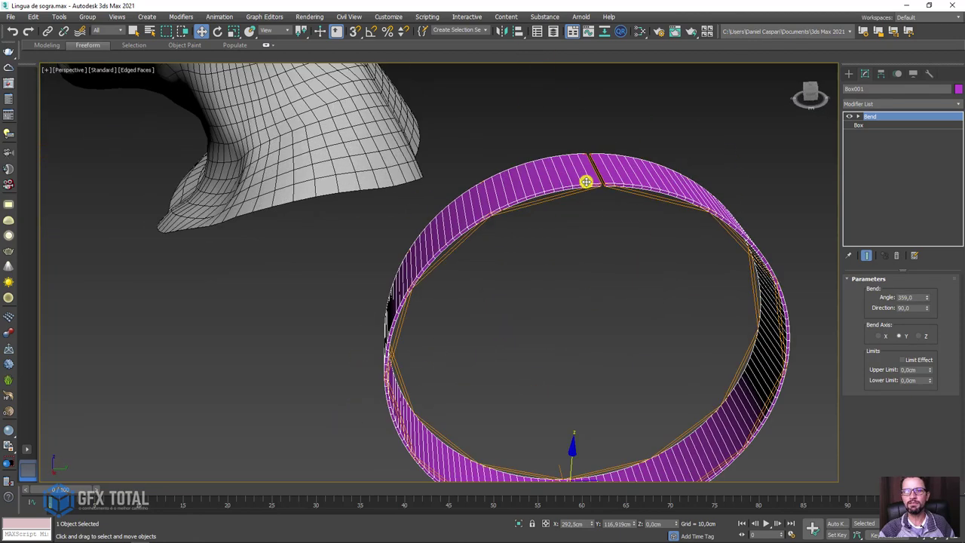
pyautogui.scroll(3, 560, 203)
pyautogui.scroll(2, 438, 194)
pyautogui.moveTo(437, 194)
pyautogui.keyDown('alt'); pyautogui.mouseDown(button='middle')
pyautogui.moveTo(440, 148)
pyautogui.moveTo(478, 228)
pyautogui.moveTo(500, 187)
pyautogui.mouseUp(button='middle'); pyautogui.keyUp('alt')
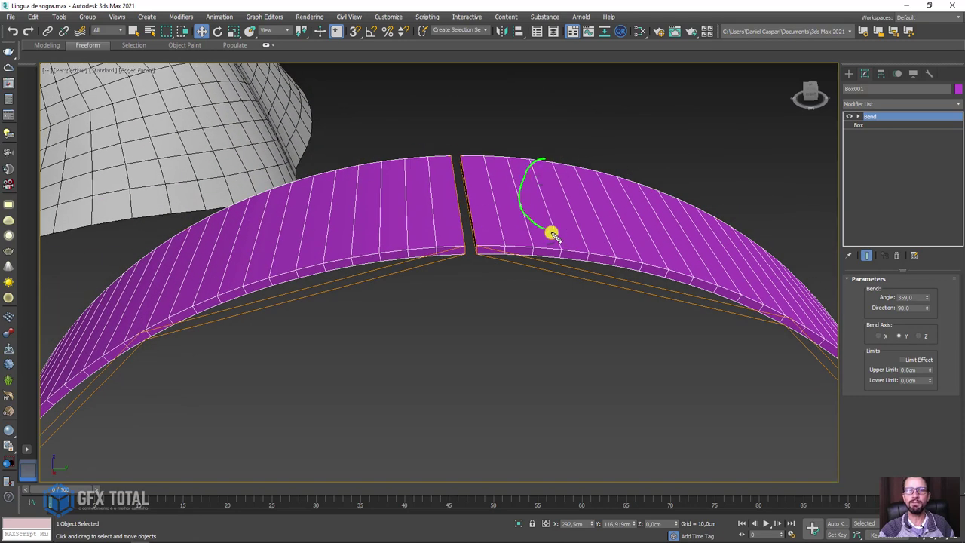
pyautogui.moveTo(511, 154); pyautogui.dragTo(375, 141)
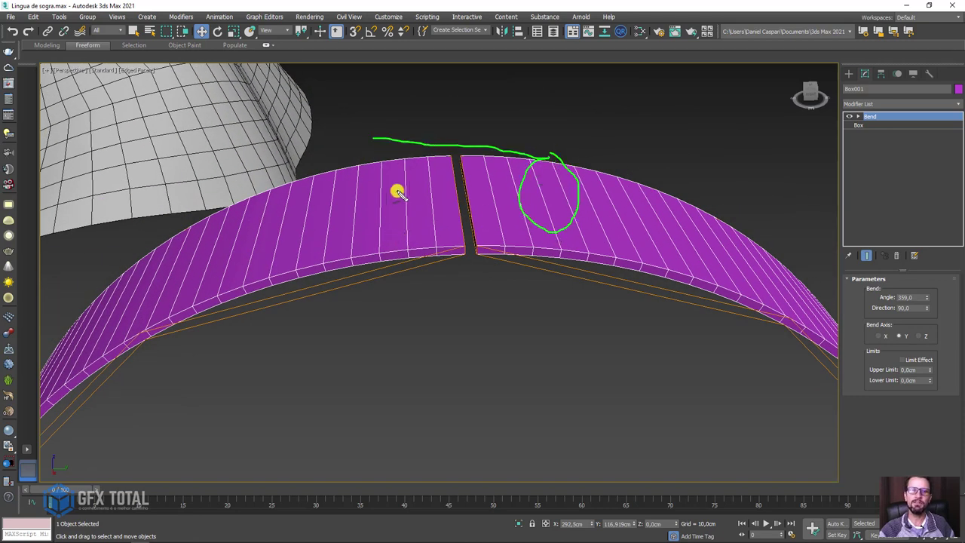
pyautogui.moveTo(391, 181); pyautogui.dragTo(359, 246)
pyautogui.moveTo(474, 254); pyautogui.dragTo(613, 294)
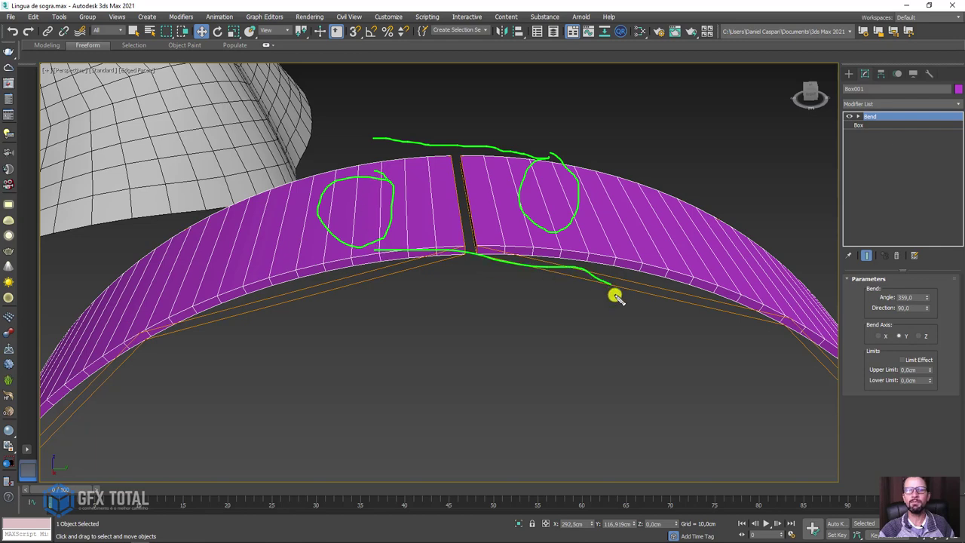
# Reset the Bend angle to 0 so the strip lies flat again
pyautogui.press('Escape')
pyautogui.moveTo(614, 297)
pyautogui.keyDown('alt'); pyautogui.mouseDown(button='middle')
pyautogui.moveTo(612, 332)
pyautogui.moveTo(527, 179)
pyautogui.mouseUp(button='middle'); pyautogui.keyUp('alt')
pyautogui.scroll(-2, 548, 204)
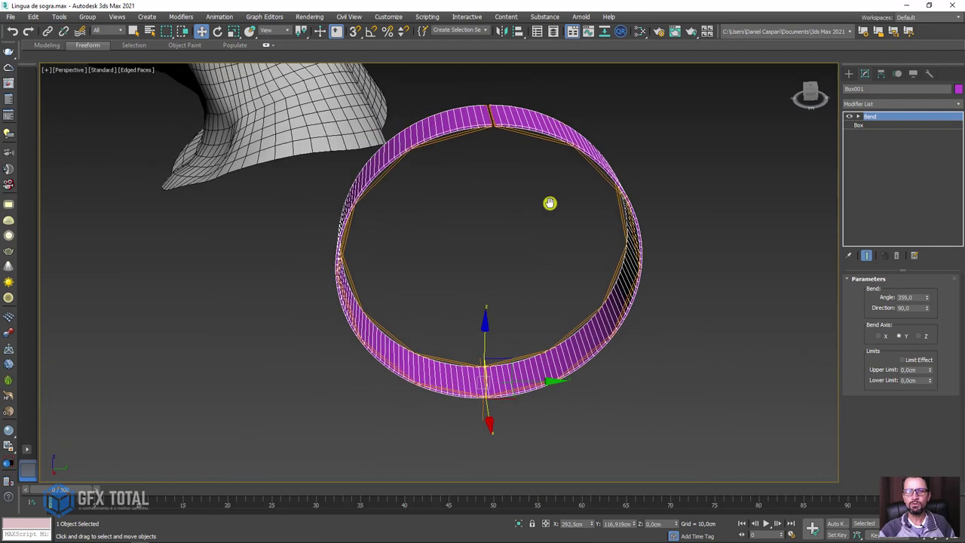
pyautogui.rightClick(928, 299)
pyautogui.keyDown('alt'); pyautogui.moveTo(625, 312); pyautogui.dragTo(633, 208, button='middle'); pyautogui.keyUp('alt')
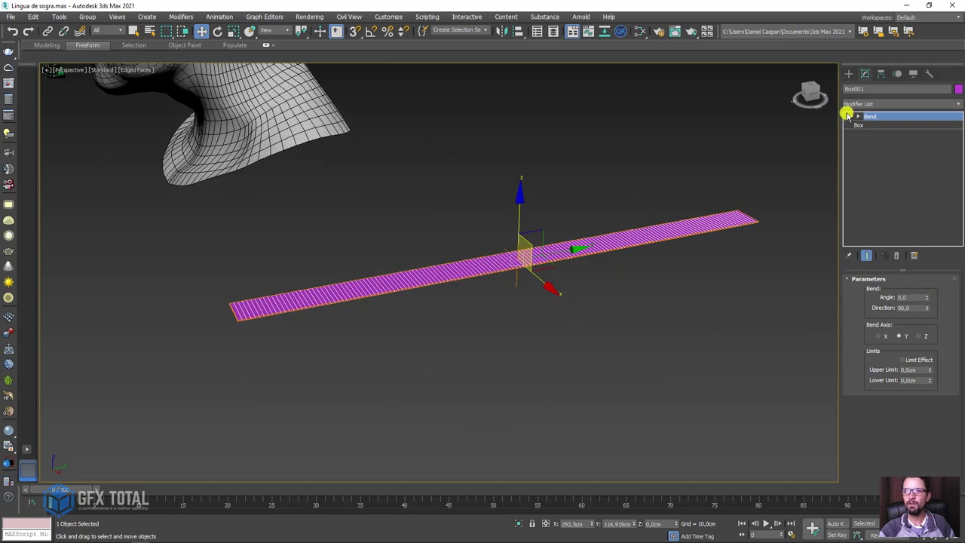
# Select the Bend gizmo, rotate it across the strip, then reset its rotation
pyautogui.click(857, 116)
pyautogui.click(875, 125)
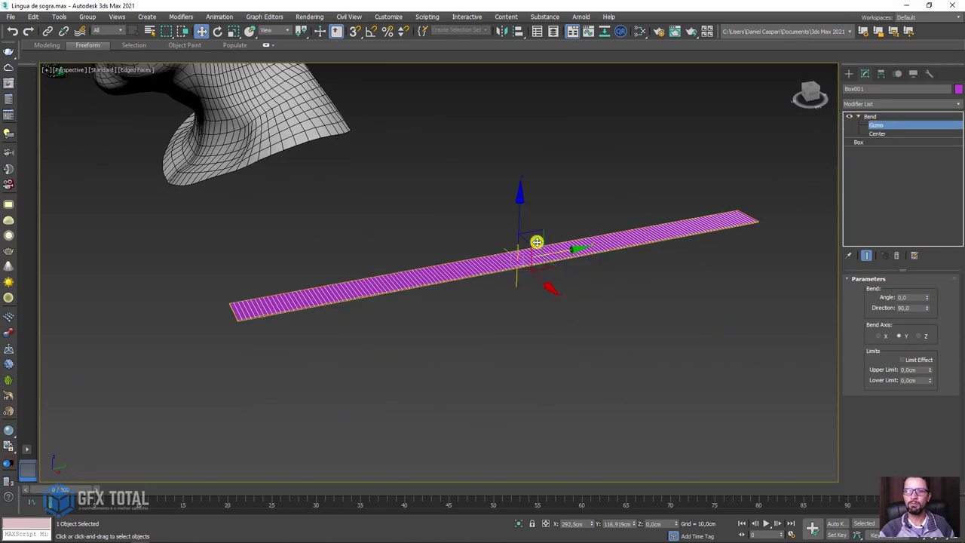
pyautogui.press('e')
pyautogui.moveTo(489, 216)
pyautogui.mouseDown()
pyautogui.moveTo(549, 209)
pyautogui.moveTo(513, 223)
pyautogui.moveTo(527, 215)
pyautogui.moveTo(517, 226)
pyautogui.moveTo(526, 233)
pyautogui.moveTo(538, 224)
pyautogui.moveTo(567, 380)
pyautogui.mouseUp()
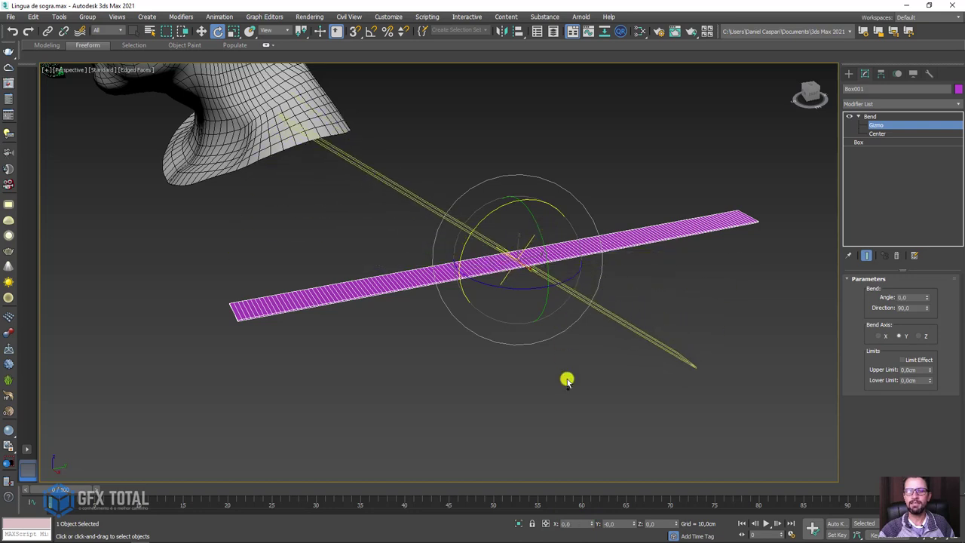
pyautogui.rightClick(567, 381)
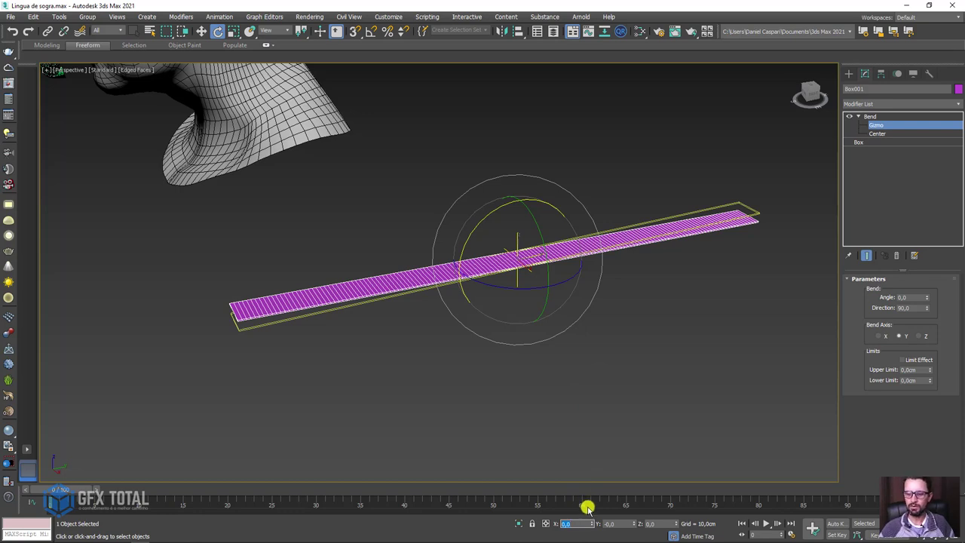
pyautogui.write('-4')
pyautogui.press('Return')
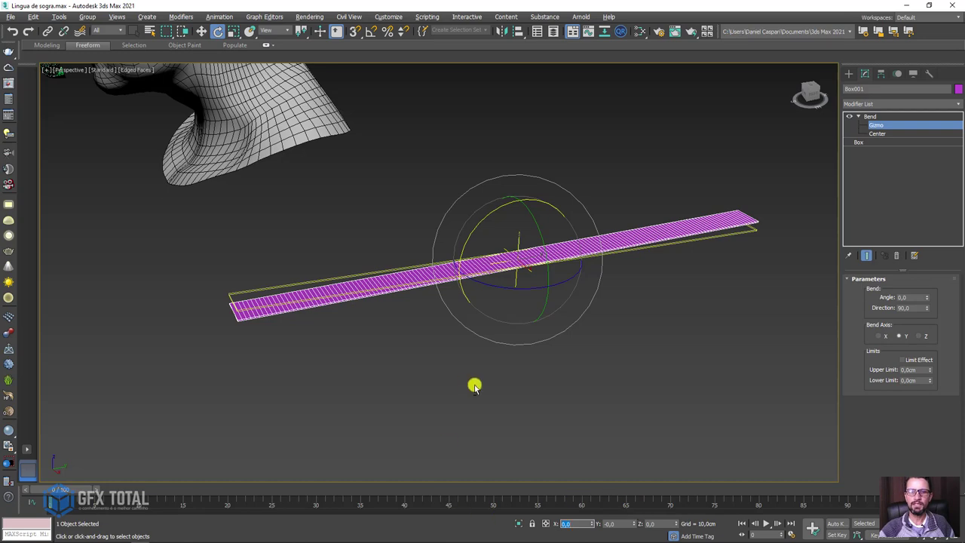
pyautogui.keyDown('alt'); pyautogui.moveTo(473, 386); pyautogui.dragTo(491, 357, button='middle'); pyautogui.keyUp('alt')
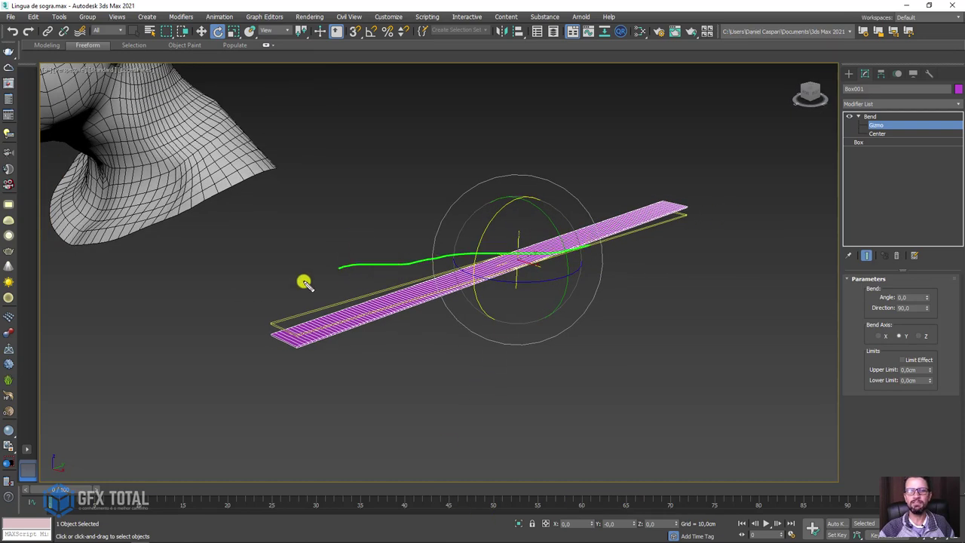
pyautogui.keyDown('alt'); pyautogui.moveTo(704, 303); pyautogui.dragTo(656, 301, button='middle'); pyautogui.keyUp('alt')
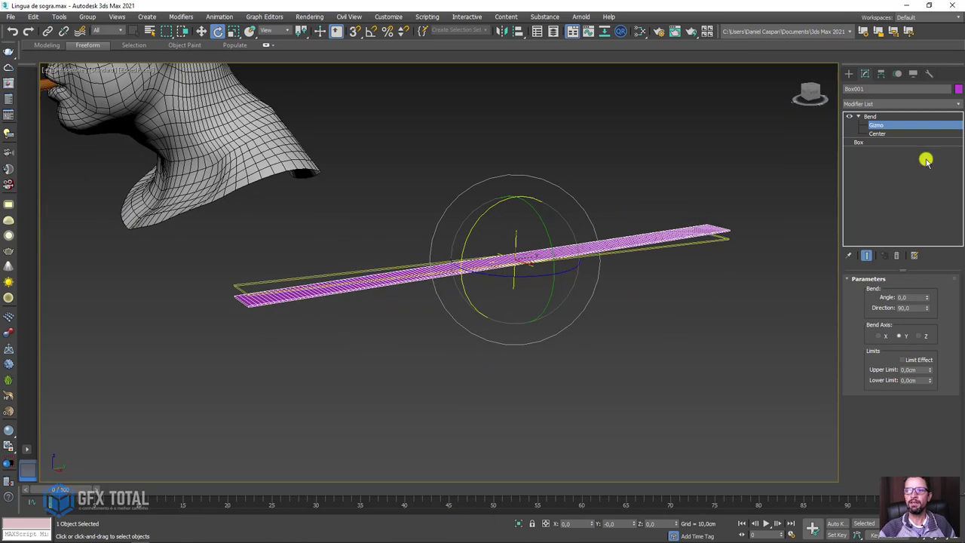
# Back at the Bend level, raise the angle to 1730.5 to coil the strip tightly
pyautogui.click(873, 117)
pyautogui.moveTo(927, 298)
pyautogui.mouseDown()
pyautogui.moveTo(920, 119)
pyautogui.moveTo(895, 24)
pyautogui.moveTo(850, 485)
pyautogui.moveTo(520, 47)
pyautogui.mouseUp()
pyautogui.keyDown('alt'); pyautogui.moveTo(520, 48); pyautogui.dragTo(575, 200, button='middle'); pyautogui.keyUp('alt')
pyautogui.scroll(3, 539, 210)
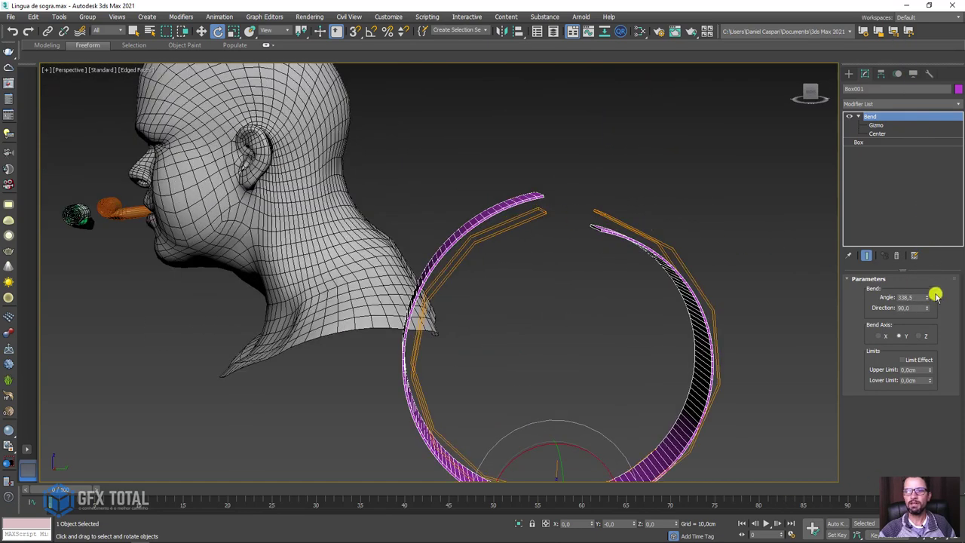
pyautogui.moveTo(927, 301)
pyautogui.mouseDown()
pyautogui.moveTo(924, 43)
pyautogui.moveTo(925, 539)
pyautogui.moveTo(905, 334)
pyautogui.moveTo(856, 113)
pyautogui.moveTo(799, 122)
pyautogui.mouseUp()
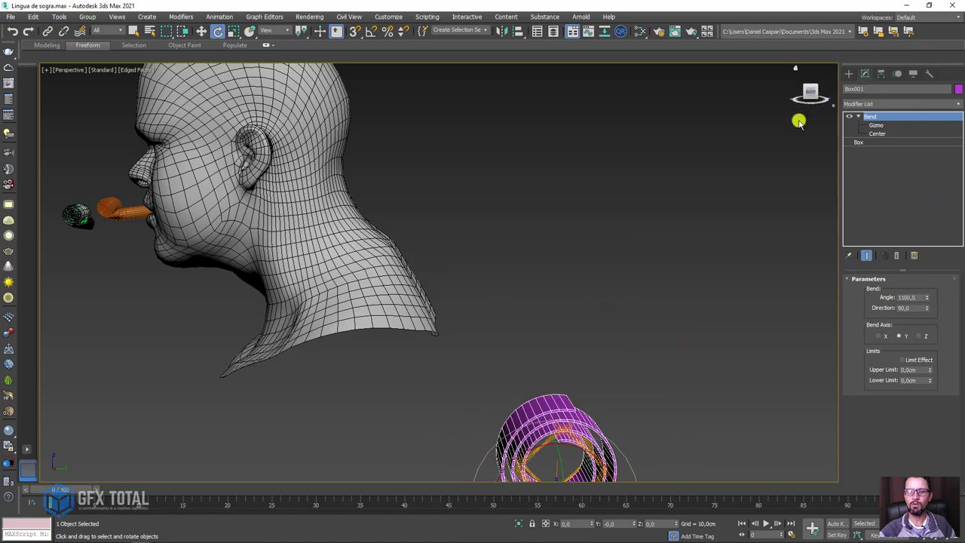
pyautogui.moveTo(527, 377); pyautogui.dragTo(527, 218, button='middle')
pyautogui.moveTo(250, 203)
pyautogui.keyDown('alt'); pyautogui.mouseDown(button='middle')
pyautogui.moveTo(581, 307)
pyautogui.moveTo(663, 280)
pyautogui.mouseUp(button='middle'); pyautogui.keyUp('alt')
pyautogui.scroll(2, 684, 318)
pyautogui.scroll(2, 684, 318)
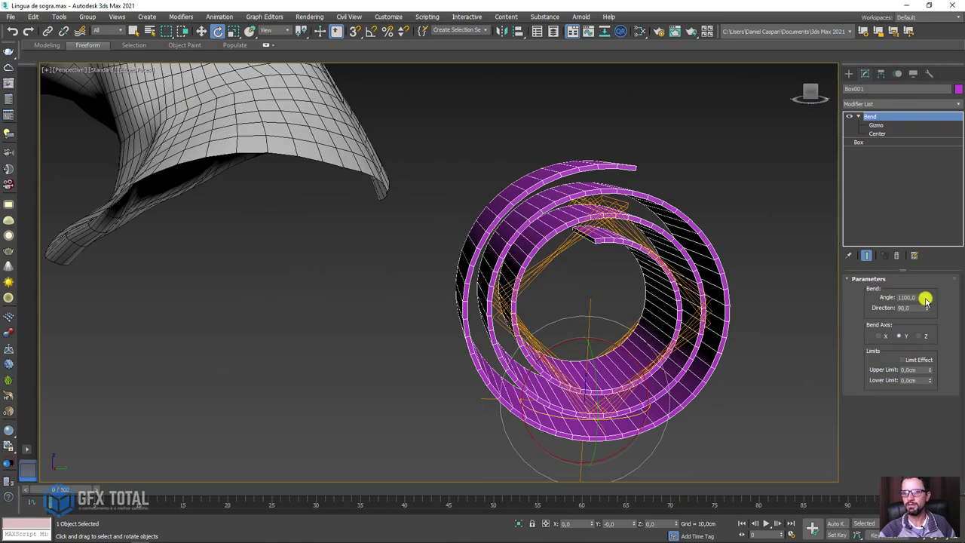
pyautogui.moveTo(926, 299)
pyautogui.mouseDown()
pyautogui.moveTo(926, 233)
pyautogui.moveTo(927, 430)
pyautogui.moveTo(941, 340)
pyautogui.moveTo(952, 90)
pyautogui.mouseUp()
pyautogui.moveTo(7, 435)
pyautogui.mouseDown()
pyautogui.moveTo(9, 272)
pyautogui.moveTo(9, 328)
pyautogui.moveTo(39, 129)
pyautogui.moveTo(32, 192)
pyautogui.moveTo(5, 173)
pyautogui.mouseUp()
# Select reference blower Plane002 and scrub to frame 11 to see it unrolled
pyautogui.moveTo(358, 250)
pyautogui.keyDown('alt'); pyautogui.mouseDown(button='middle')
pyautogui.moveTo(596, 282)
pyautogui.moveTo(301, 211)
pyautogui.moveTo(478, 339)
pyautogui.moveTo(231, 315)
pyautogui.moveTo(481, 271)
pyautogui.mouseUp(button='middle'); pyautogui.keyUp('alt')
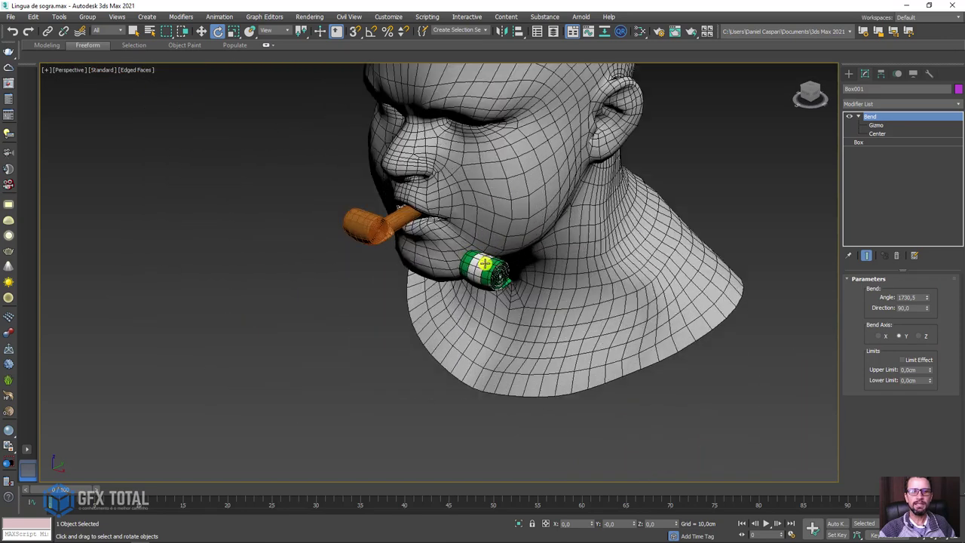
pyautogui.scroll(3, 480, 272)
pyautogui.click(480, 271)
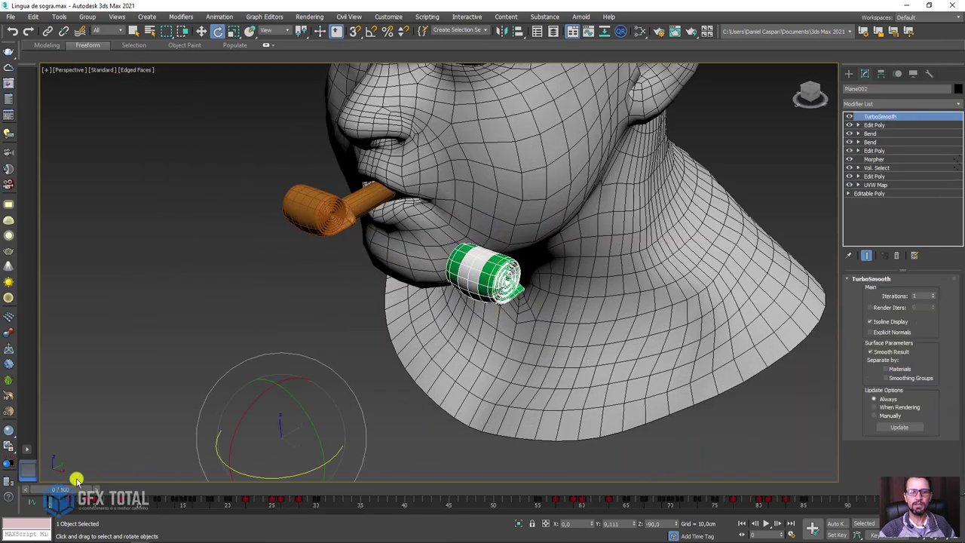
pyautogui.moveTo(70, 494); pyautogui.dragTo(134, 490)
pyautogui.keyDown('alt'); pyautogui.moveTo(133, 490); pyautogui.dragTo(458, 301, button='middle'); pyautogui.keyUp('alt')
pyautogui.scroll(3, 284, 367)
pyautogui.scroll(4, 415, 343)
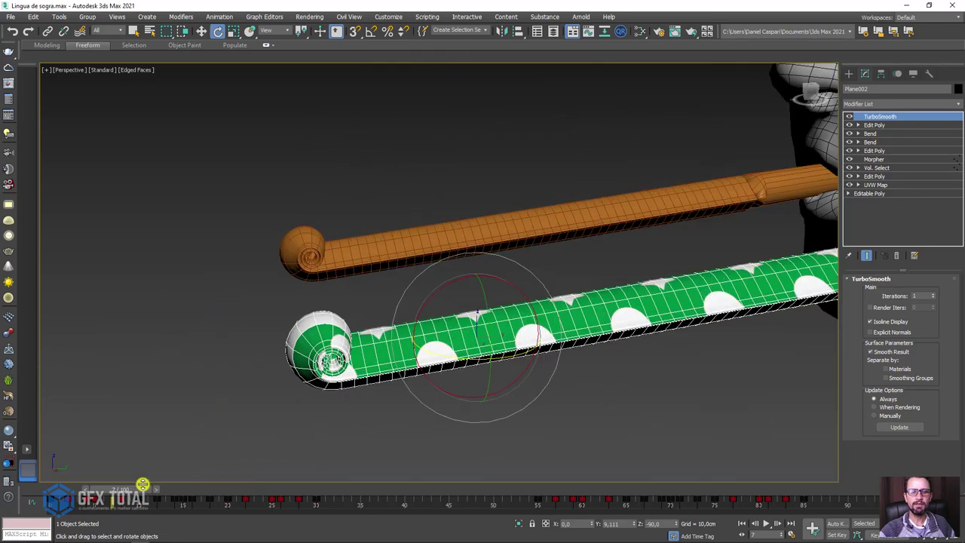
pyautogui.moveTo(133, 490); pyautogui.dragTo(154, 490)
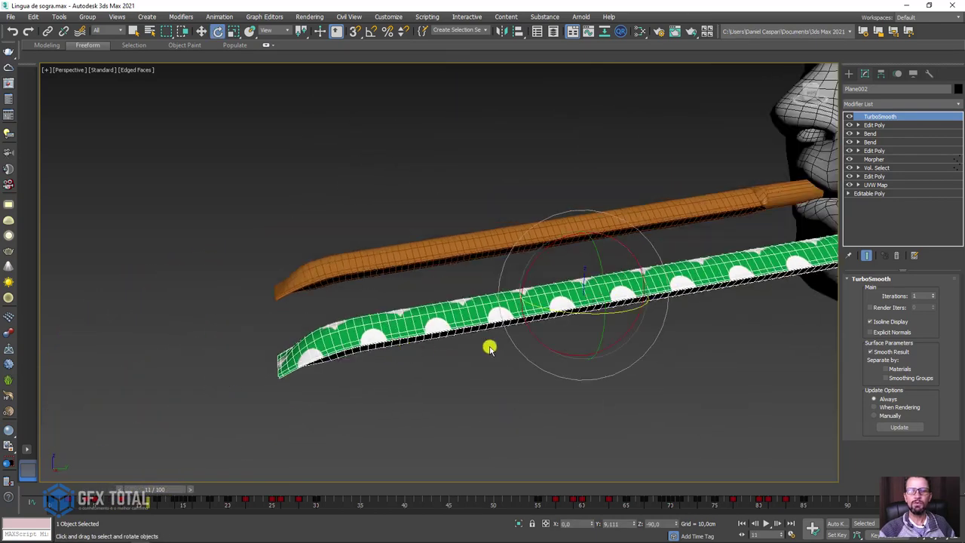
pyautogui.moveTo(649, 298)
pyautogui.mouseDown(button='middle')
pyautogui.moveTo(466, 294)
pyautogui.moveTo(620, 366)
pyautogui.moveTo(630, 215)
pyautogui.mouseUp(button='middle')
pyautogui.scroll(-5, 527, 256)
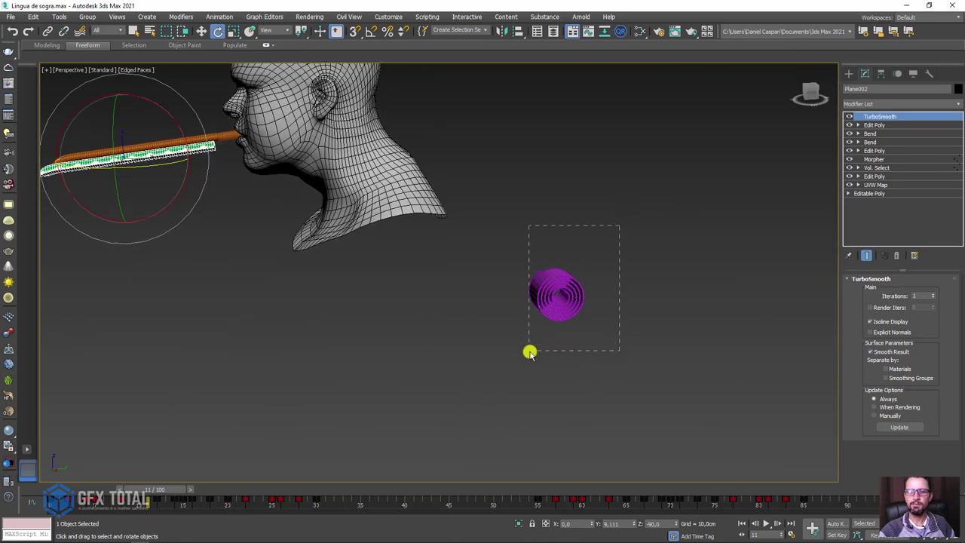
# Select the coiled magenta strip and lower its Bend angle to about 1669.5
pyautogui.moveTo(620, 225); pyautogui.dragTo(530, 354)
pyautogui.scroll(3, 608, 276)
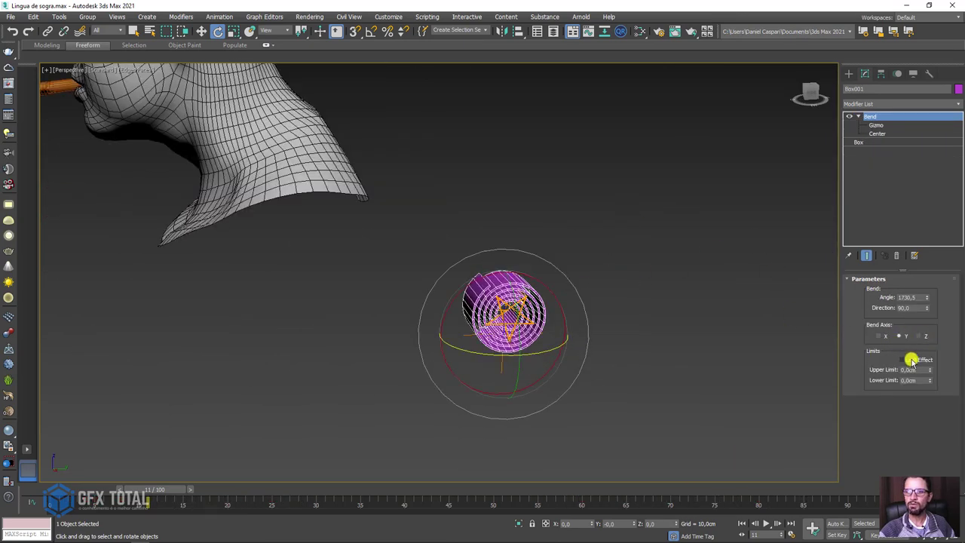
pyautogui.moveTo(639, 352); pyautogui.dragTo(694, 325, button='middle')
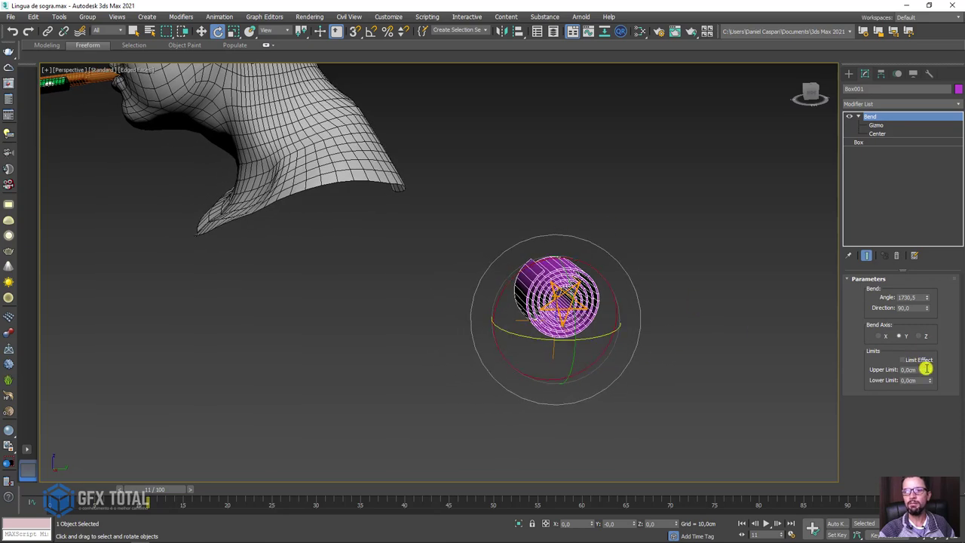
pyautogui.moveTo(930, 303); pyautogui.dragTo(932, 360)
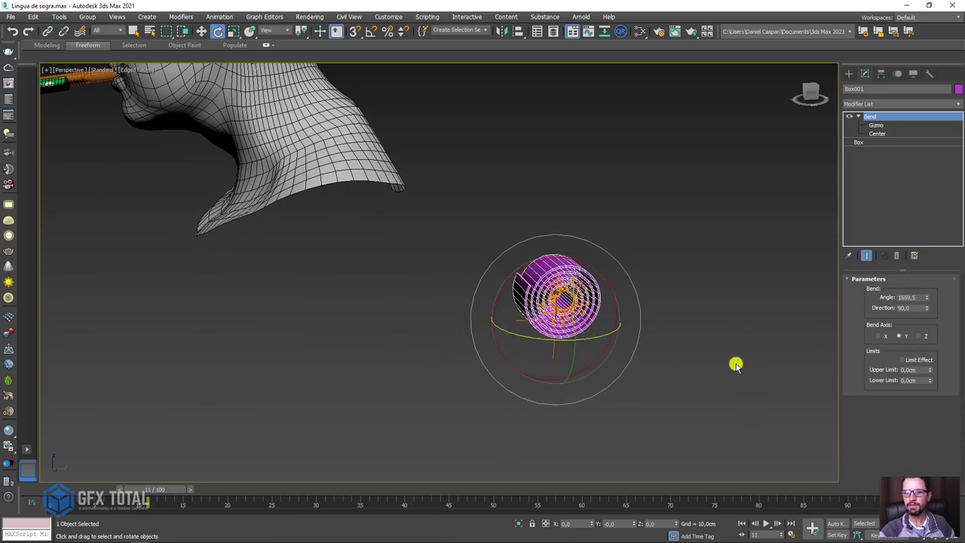
pyautogui.moveTo(734, 362)
pyautogui.keyDown('alt'); pyautogui.mouseDown(button='middle')
pyautogui.moveTo(646, 331)
pyautogui.moveTo(743, 334)
pyautogui.moveTo(929, 365)
pyautogui.mouseUp(button='middle'); pyautogui.keyUp('alt')
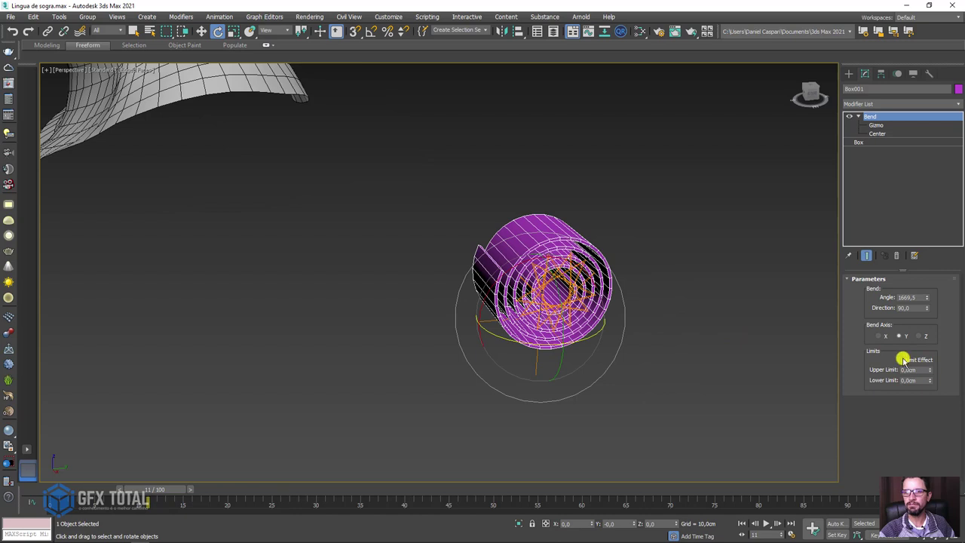
# Enable Limit Effect and raise the Upper Limit to 233.04 cm so only the end curls
pyautogui.click(903, 359)
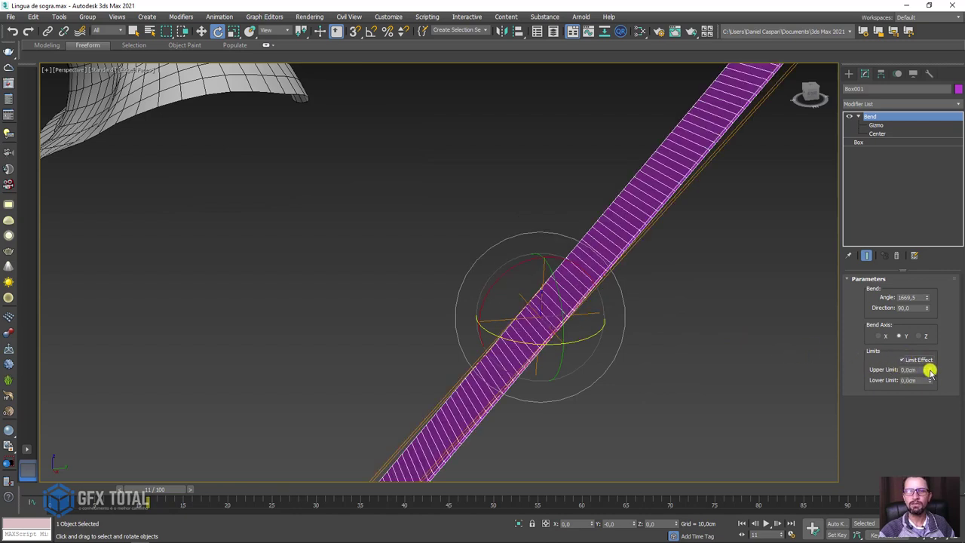
pyautogui.moveTo(930, 371)
pyautogui.mouseDown()
pyautogui.moveTo(897, 144)
pyautogui.moveTo(400, 377)
pyautogui.moveTo(925, 81)
pyautogui.moveTo(197, 26)
pyautogui.moveTo(301, 309)
pyautogui.moveTo(394, 483)
pyautogui.mouseUp()
pyautogui.moveTo(489, 290)
pyautogui.keyDown('alt'); pyautogui.mouseDown(button='middle')
pyautogui.moveTo(613, 277)
pyautogui.moveTo(584, 271)
pyautogui.moveTo(598, 272)
pyautogui.moveTo(570, 274)
pyautogui.moveTo(650, 305)
pyautogui.mouseUp(button='middle'); pyautogui.keyUp('alt')
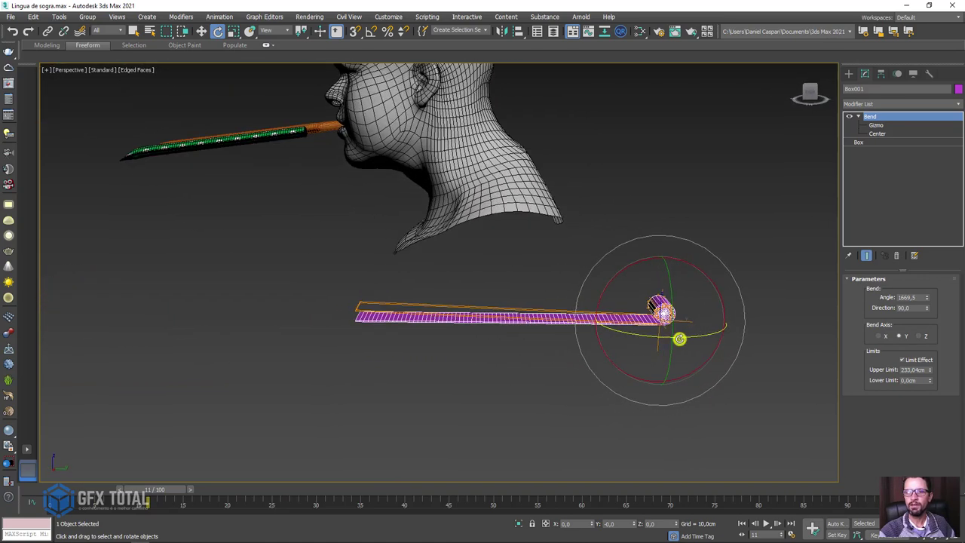
# Slide the Bend gizmo along the strip's X axis
pyautogui.click(877, 125)
pyautogui.press('w')
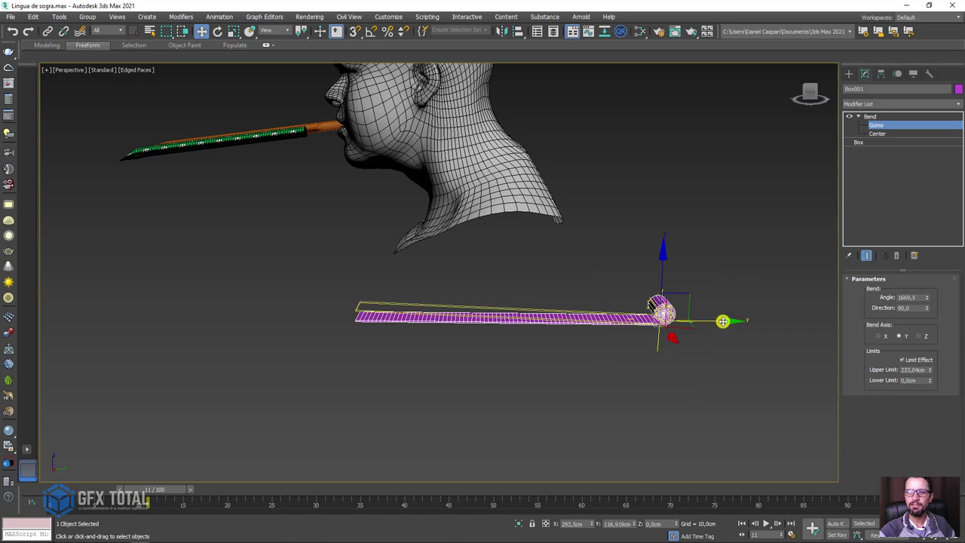
pyautogui.moveTo(721, 321)
pyautogui.mouseDown()
pyautogui.moveTo(602, 311)
pyautogui.moveTo(447, 323)
pyautogui.moveTo(349, 315)
pyautogui.mouseUp()
pyautogui.scroll(2, 349, 315)
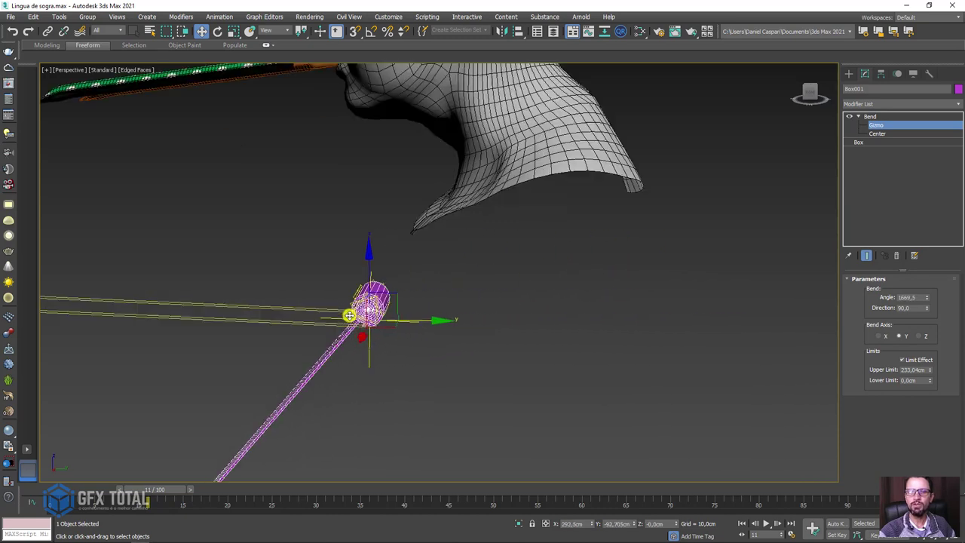
pyautogui.scroll(2, 349, 315)
pyautogui.moveTo(420, 321)
pyautogui.mouseDown()
pyautogui.moveTo(555, 346)
pyautogui.moveTo(458, 333)
pyautogui.mouseUp()
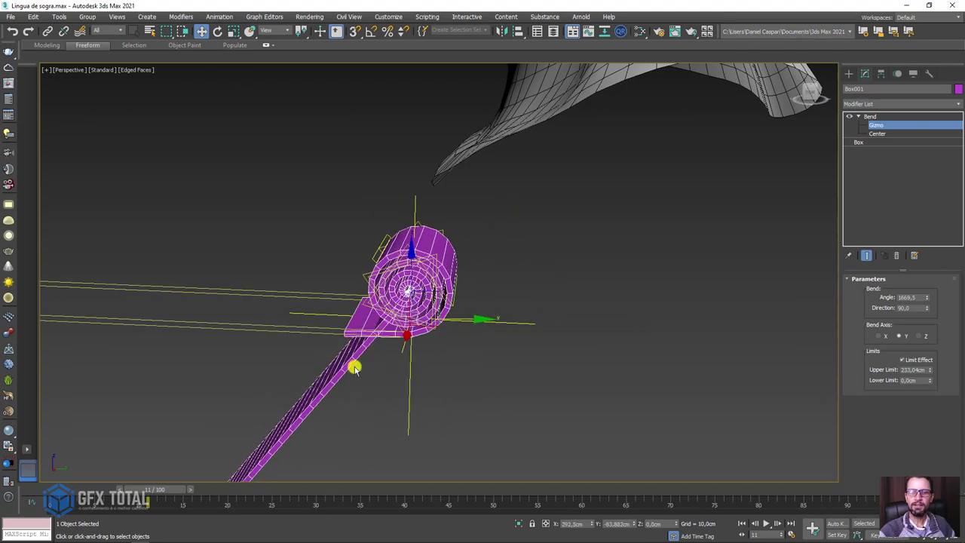
# Raise the Upper Limit to 612.895 cm so the 2443° bend forms a large spiral
pyautogui.moveTo(931, 370)
pyautogui.mouseDown()
pyautogui.moveTo(892, 28)
pyautogui.moveTo(942, 319)
pyautogui.moveTo(28, 429)
pyautogui.moveTo(31, 352)
pyautogui.moveTo(52, 428)
pyautogui.moveTo(133, 199)
pyautogui.moveTo(196, 439)
pyautogui.moveTo(200, 56)
pyautogui.moveTo(211, 45)
pyautogui.mouseUp()
pyautogui.scroll(5, 413, 282)
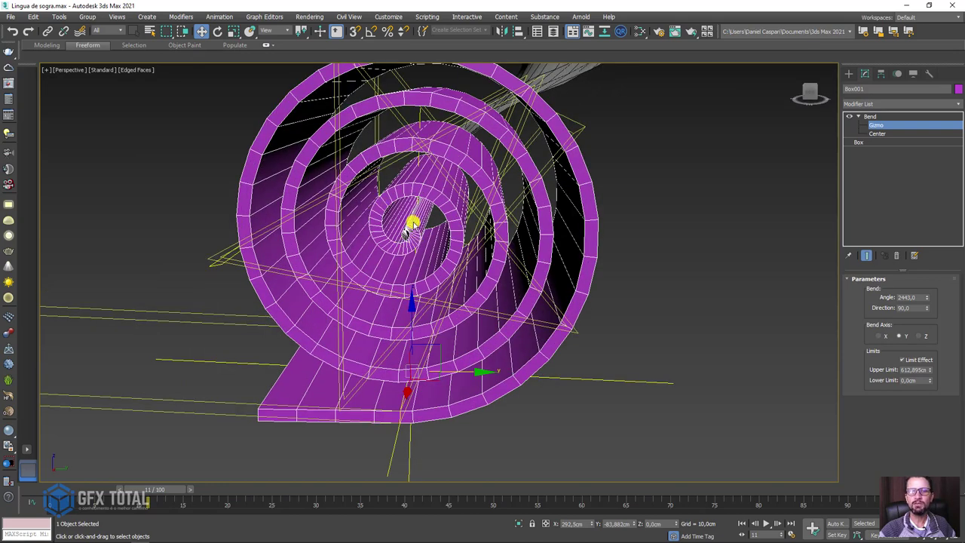
pyautogui.scroll(-5, 412, 223)
pyautogui.scroll(-2, 754, 276)
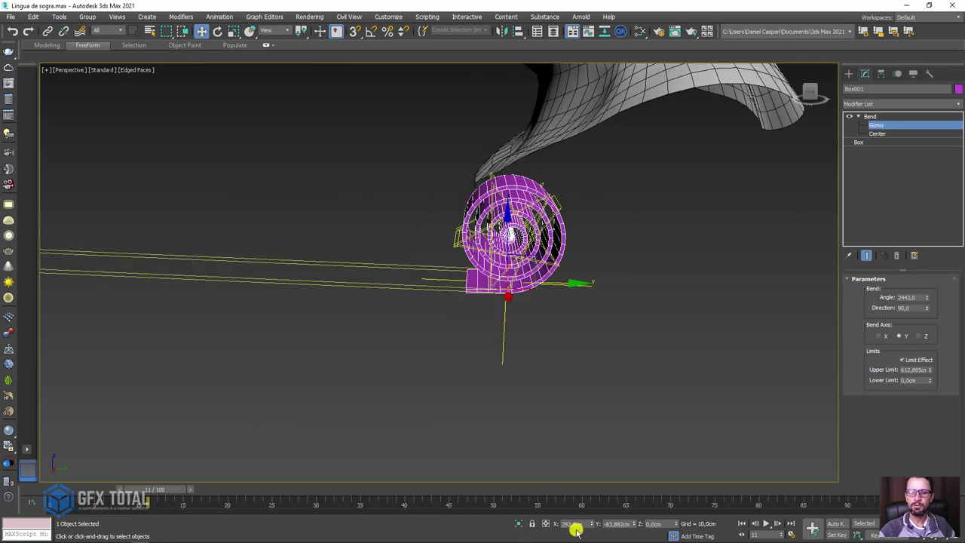
# Return to the Bend level and enter an X rotation of 1
pyautogui.click(876, 119)
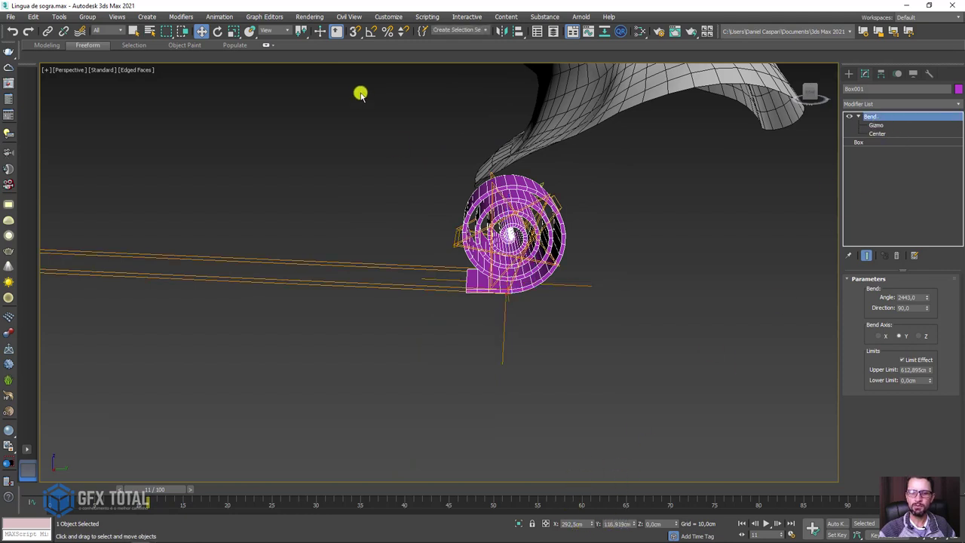
pyautogui.click(216, 30)
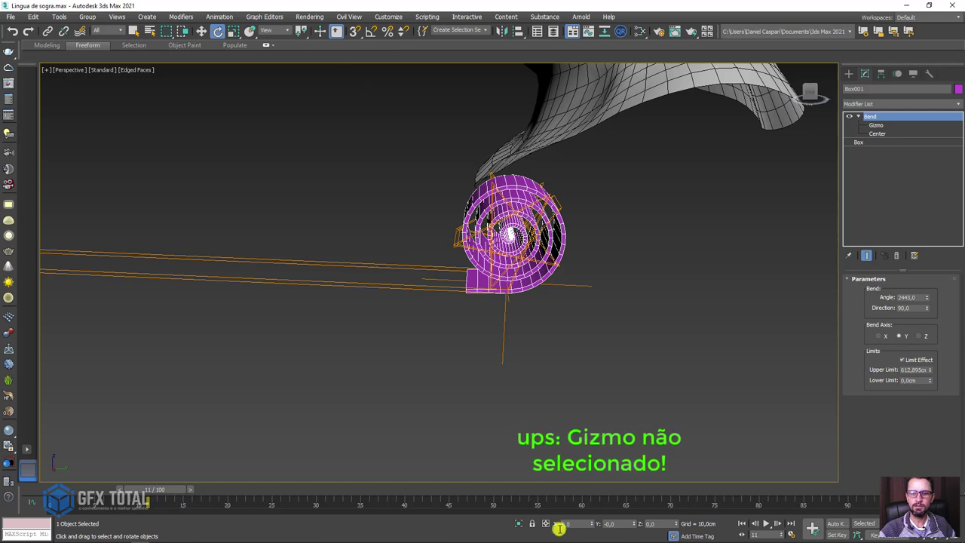
pyautogui.write('1')
pyautogui.press('Return')
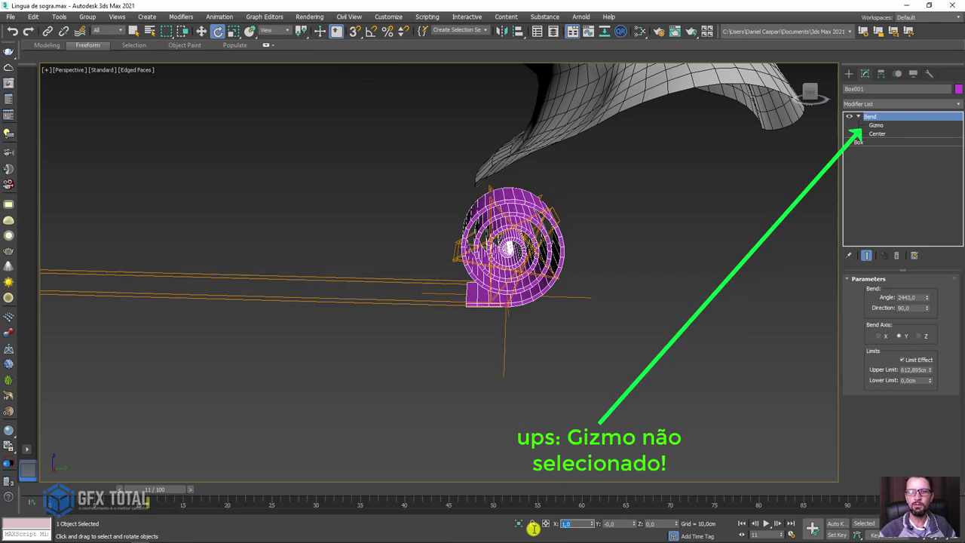
pyautogui.scroll(3, 585, 257)
pyautogui.scroll(2, 586, 252)
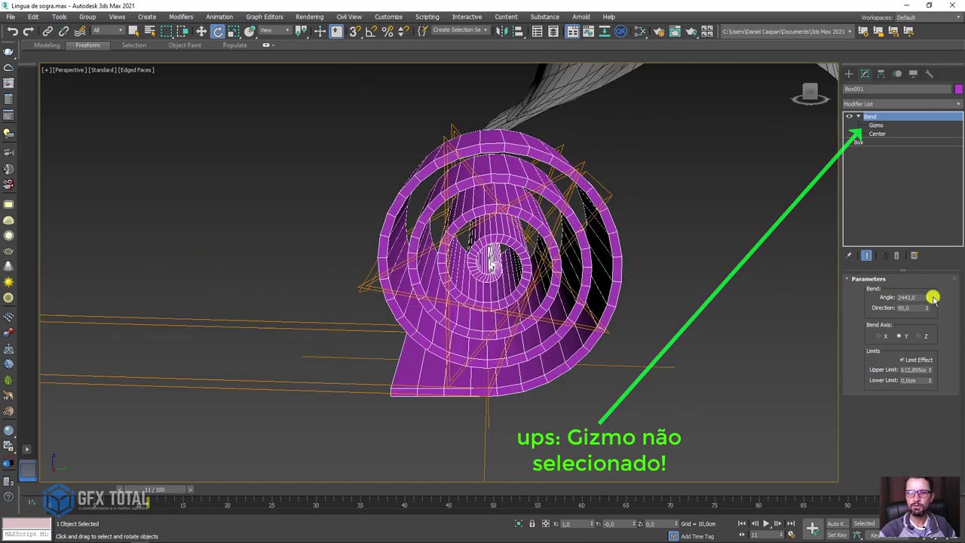
# Raise the Upper Limit to about 956.117 cm and increase the bend angle
pyautogui.moveTo(925, 299)
pyautogui.mouseDown()
pyautogui.moveTo(927, 254)
pyautogui.moveTo(935, 450)
pyautogui.moveTo(930, 344)
pyautogui.mouseUp()
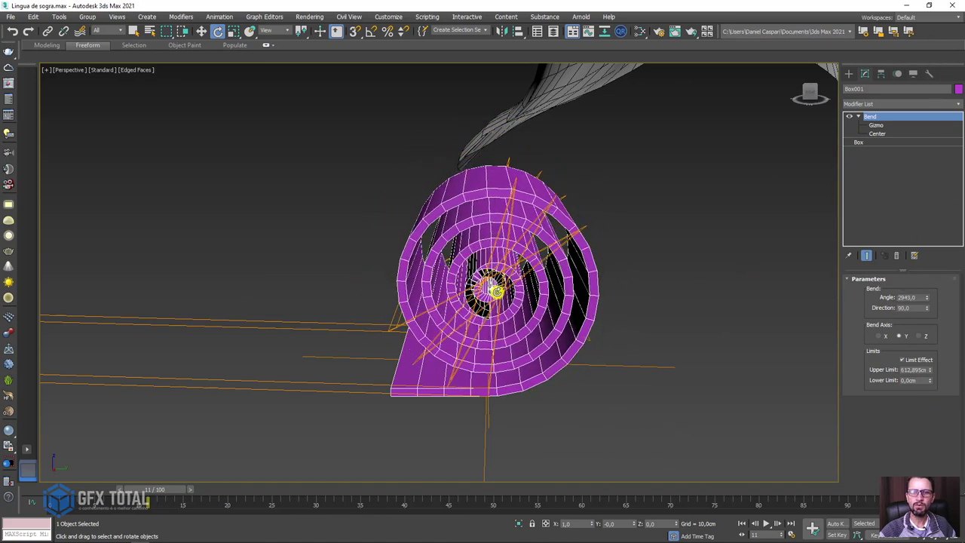
pyautogui.scroll(3, 489, 276)
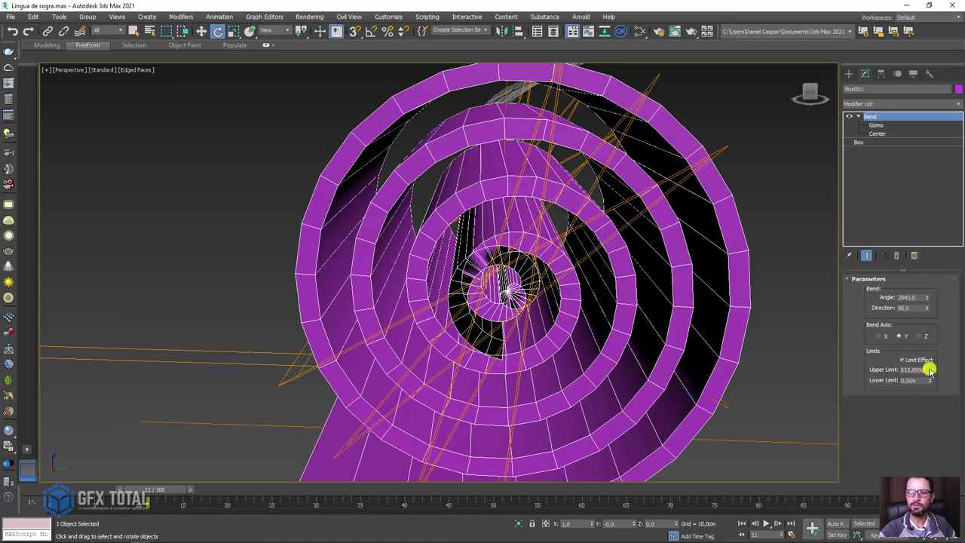
pyautogui.moveTo(929, 369)
pyautogui.mouseDown()
pyautogui.moveTo(930, 349)
pyautogui.moveTo(945, 340)
pyautogui.mouseUp()
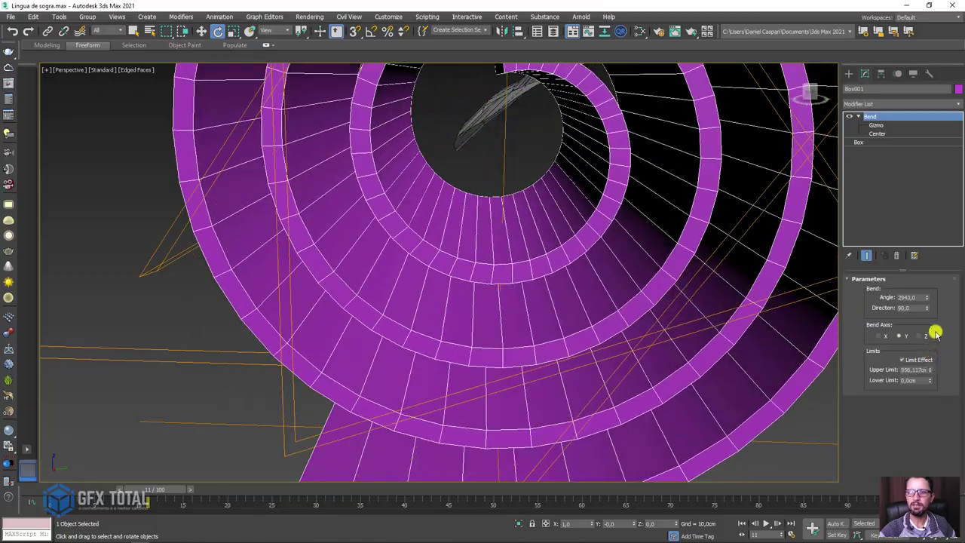
pyautogui.moveTo(928, 297)
pyautogui.mouseDown()
pyautogui.moveTo(879, 165)
pyautogui.moveTo(872, 123)
pyautogui.moveTo(889, 99)
pyautogui.moveTo(820, 151)
pyautogui.mouseUp()
pyautogui.scroll(-5, 819, 151)
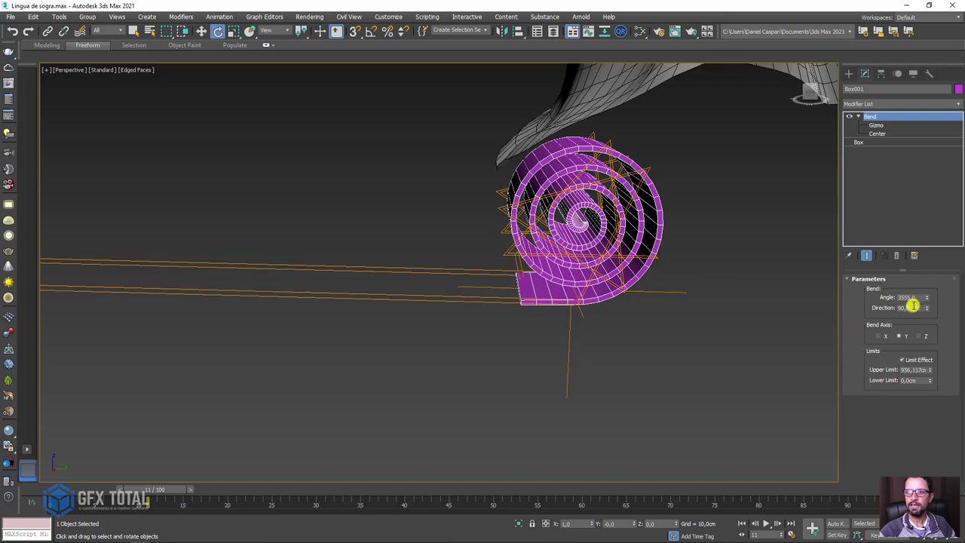
# Reset the Bend angle to 0 to flatten the strip, then select the Gizmo sub-object
pyautogui.rightClick(926, 296)
pyautogui.scroll(-2, 628, 271)
pyautogui.moveTo(629, 271)
pyautogui.keyDown('alt'); pyautogui.mouseDown(button='middle')
pyautogui.moveTo(512, 265)
pyautogui.moveTo(574, 210)
pyautogui.mouseUp(button='middle'); pyautogui.keyUp('alt')
pyautogui.click(874, 124)
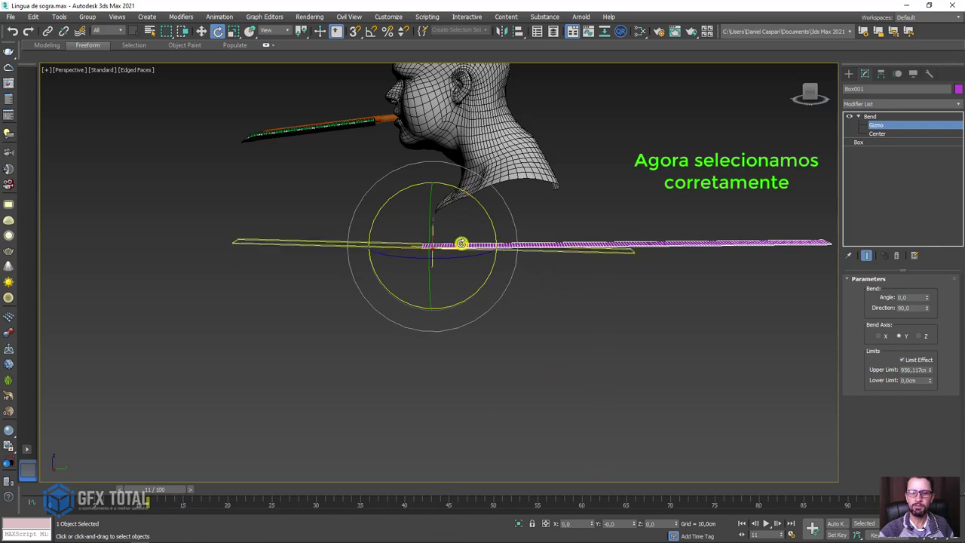
# Cancel the gizmo rotation and raise the Bend angle so the strip curls into a ring
pyautogui.moveTo(480, 204); pyautogui.dragTo(475, 292)
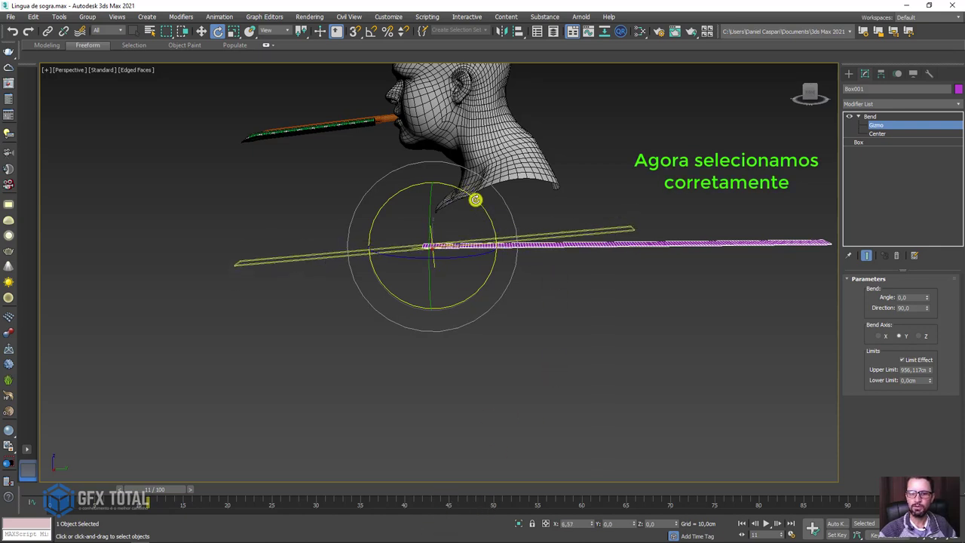
pyautogui.rightClick(475, 292)
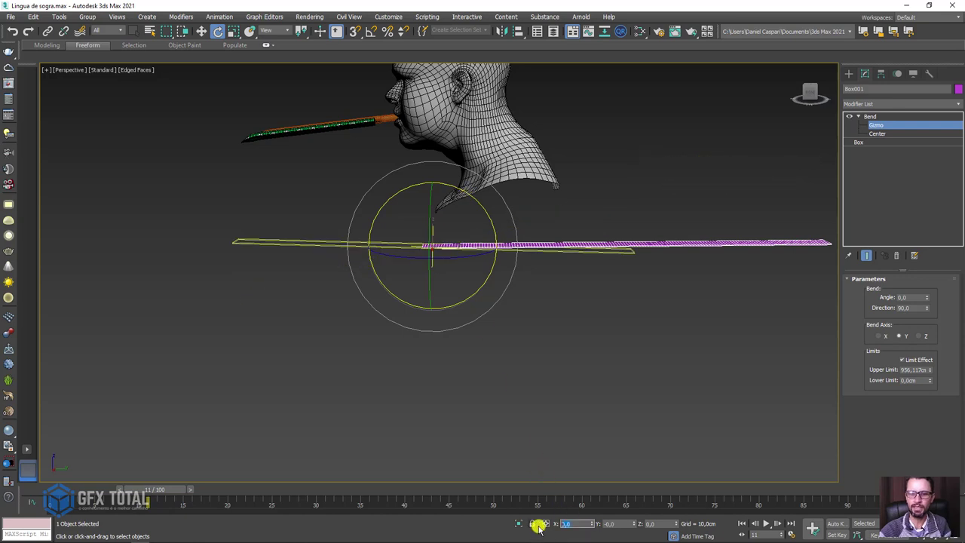
pyautogui.moveTo(560, 328); pyautogui.dragTo(601, 322, button='middle')
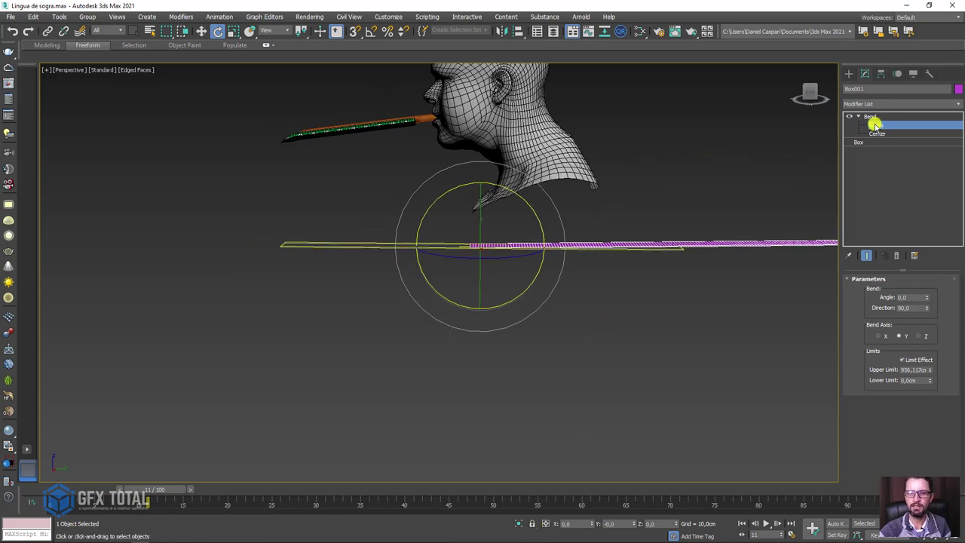
pyautogui.click(883, 116)
pyautogui.moveTo(926, 299)
pyautogui.mouseDown()
pyautogui.moveTo(926, 286)
pyautogui.moveTo(909, 339)
pyautogui.moveTo(905, 224)
pyautogui.moveTo(777, 35)
pyautogui.moveTo(781, 54)
pyautogui.mouseUp()
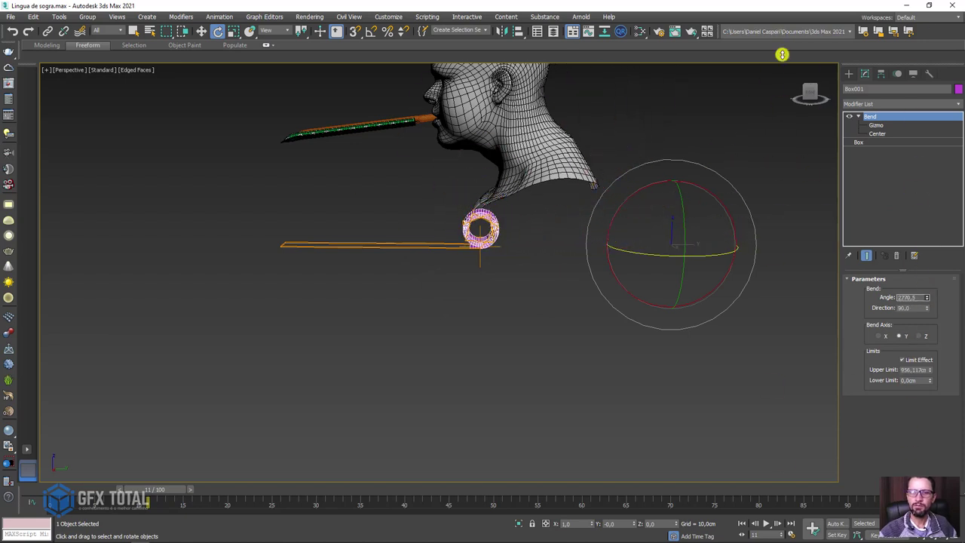
# Wind the strip tighter with a Bend angle of 6049, then select the Bend's Gizmo
pyautogui.press('z')
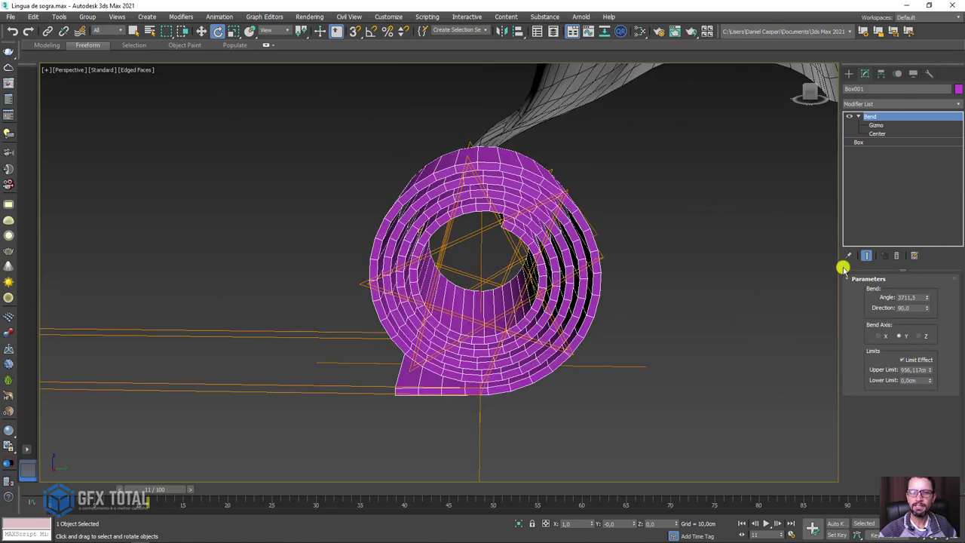
pyautogui.moveTo(923, 298)
pyautogui.mouseDown()
pyautogui.moveTo(926, 282)
pyautogui.moveTo(855, 183)
pyautogui.moveTo(834, 315)
pyautogui.moveTo(829, 254)
pyautogui.moveTo(585, 183)
pyautogui.mouseUp()
pyautogui.keyDown('alt'); pyautogui.moveTo(516, 268); pyautogui.dragTo(540, 296, button='middle'); pyautogui.keyUp('alt')
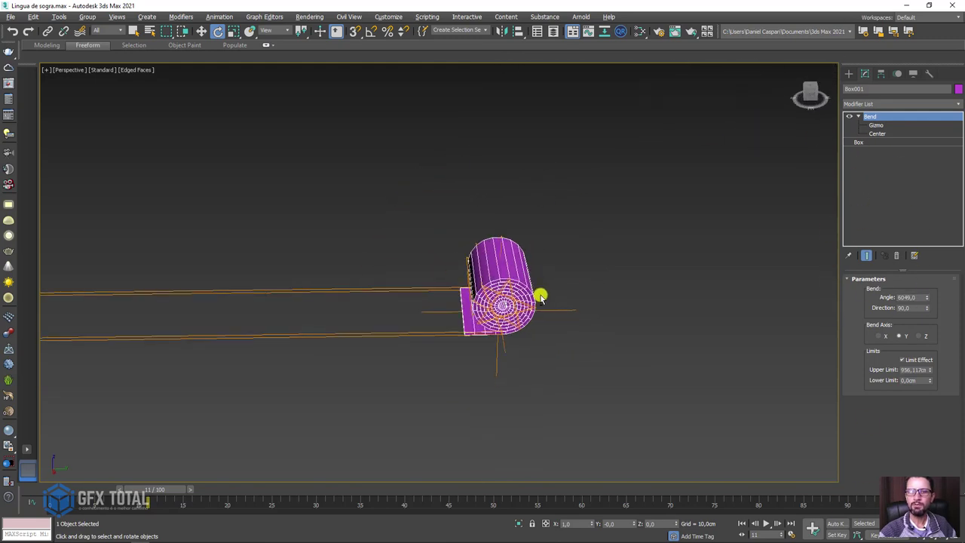
pyautogui.click(871, 125)
pyautogui.scroll(-5, 605, 234)
pyautogui.moveTo(605, 235); pyautogui.dragTo(474, 340, button='middle')
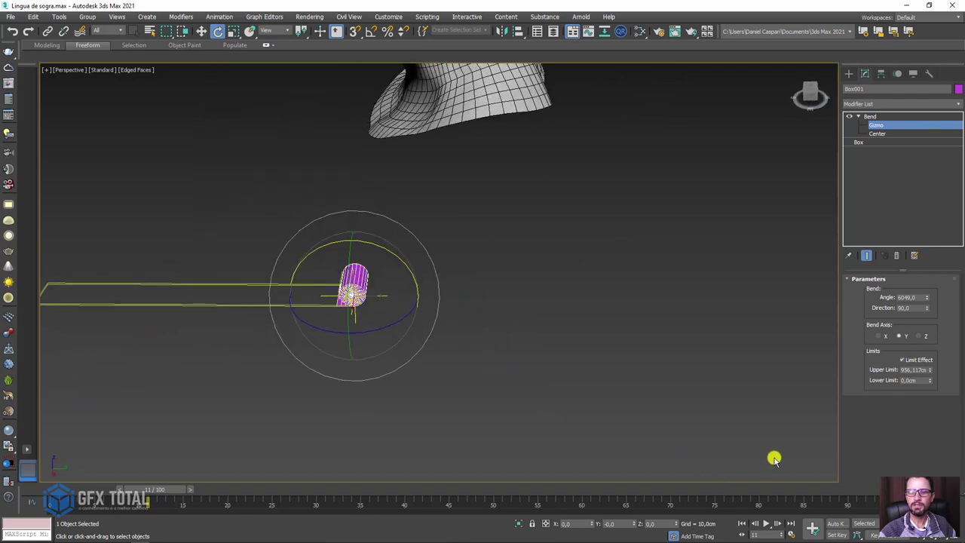
# With Auto Key on at frame 30, slide the Bend gizmo along Y past the strip's end
pyautogui.click(837, 523)
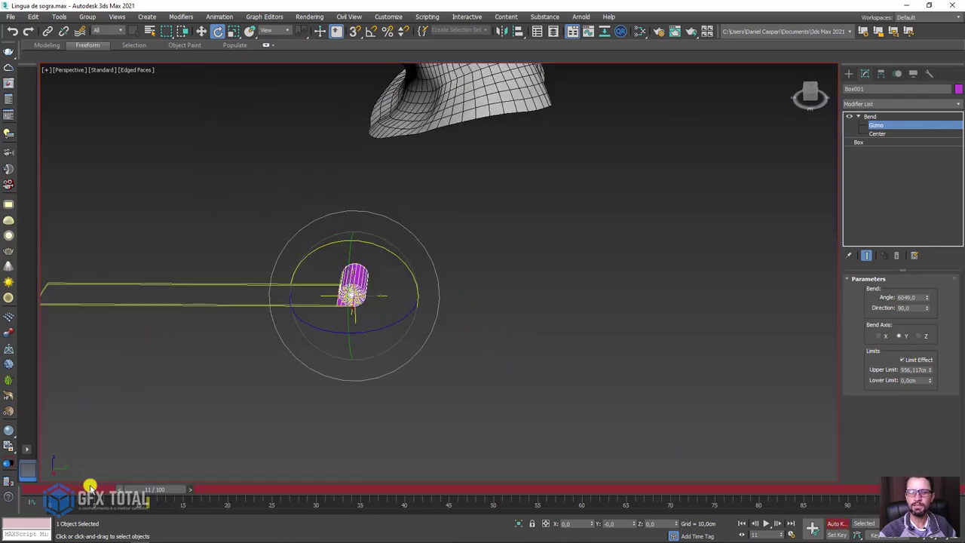
pyautogui.moveTo(146, 490)
pyautogui.mouseDown()
pyautogui.moveTo(523, 493)
pyautogui.moveTo(709, 509)
pyautogui.moveTo(427, 453)
pyautogui.mouseUp()
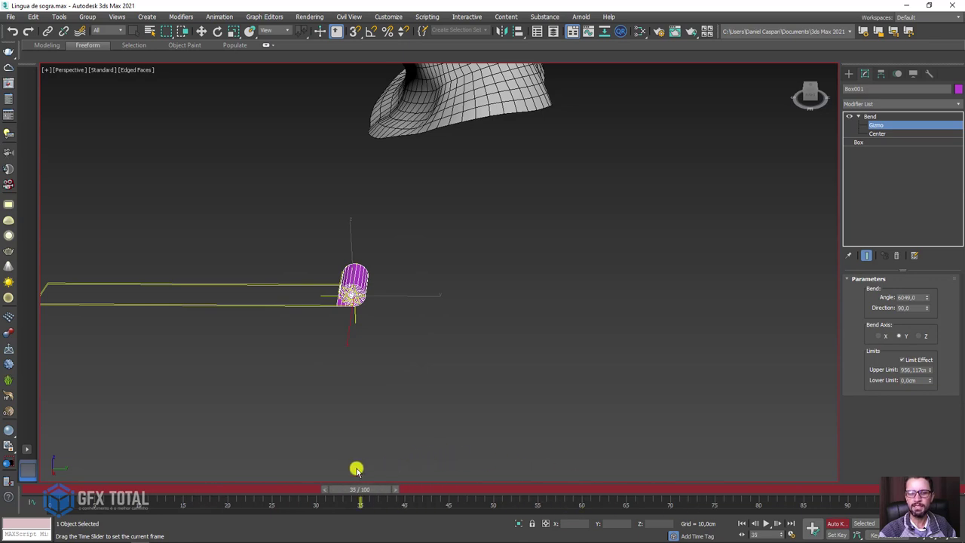
pyautogui.press('e')
pyautogui.moveTo(321, 403); pyautogui.dragTo(267, 388, button='middle')
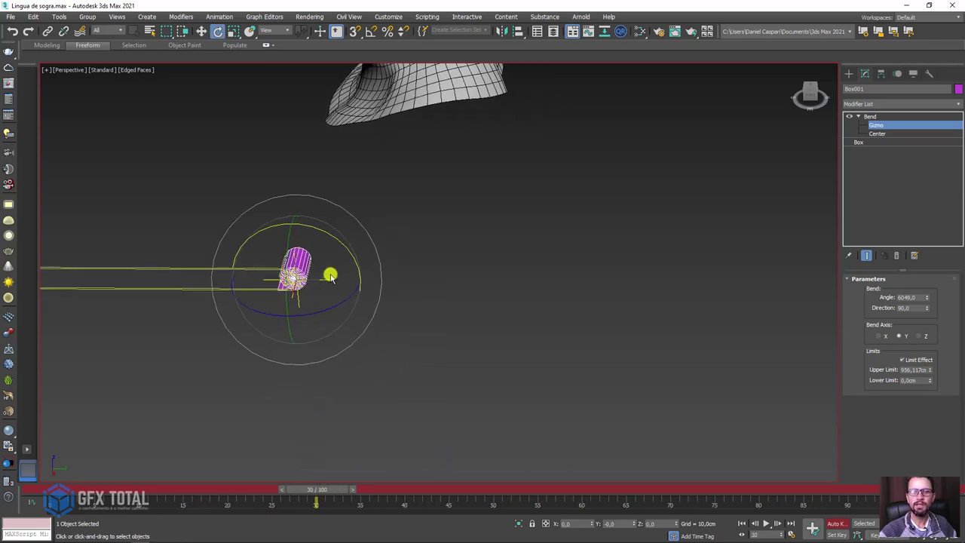
pyautogui.press('w')
pyautogui.moveTo(341, 278)
pyautogui.mouseDown()
pyautogui.moveTo(752, 295)
pyautogui.moveTo(825, 288)
pyautogui.mouseUp()
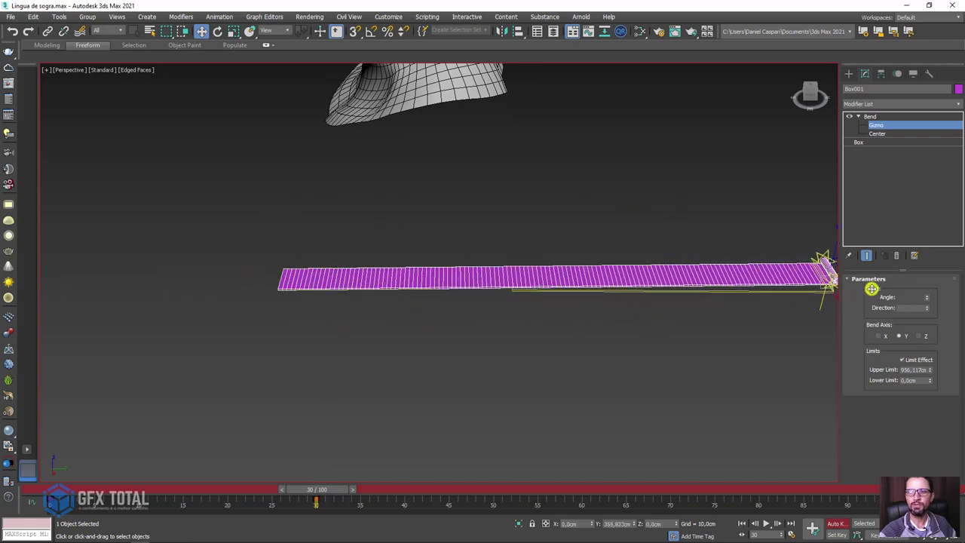
pyautogui.moveTo(756, 317); pyautogui.dragTo(628, 309, button='middle')
pyautogui.moveTo(716, 294); pyautogui.dragTo(822, 283)
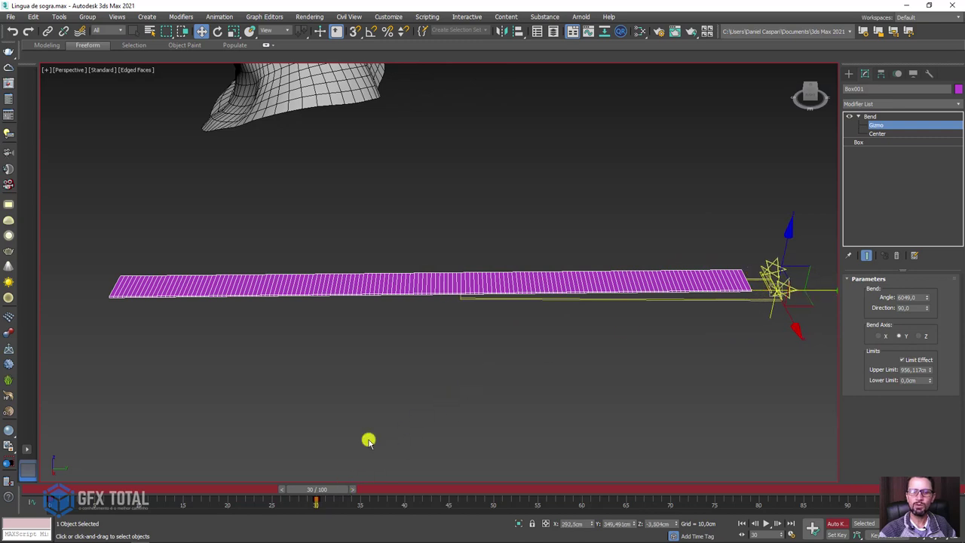
pyautogui.click(837, 523)
pyautogui.moveTo(342, 486)
pyautogui.mouseDown()
pyautogui.moveTo(52, 487)
pyautogui.moveTo(314, 487)
pyautogui.mouseUp()
# Add an Edit Poly modifier above the Bend and scrub to check the strip
pyautogui.press('w')
pyautogui.click(875, 117)
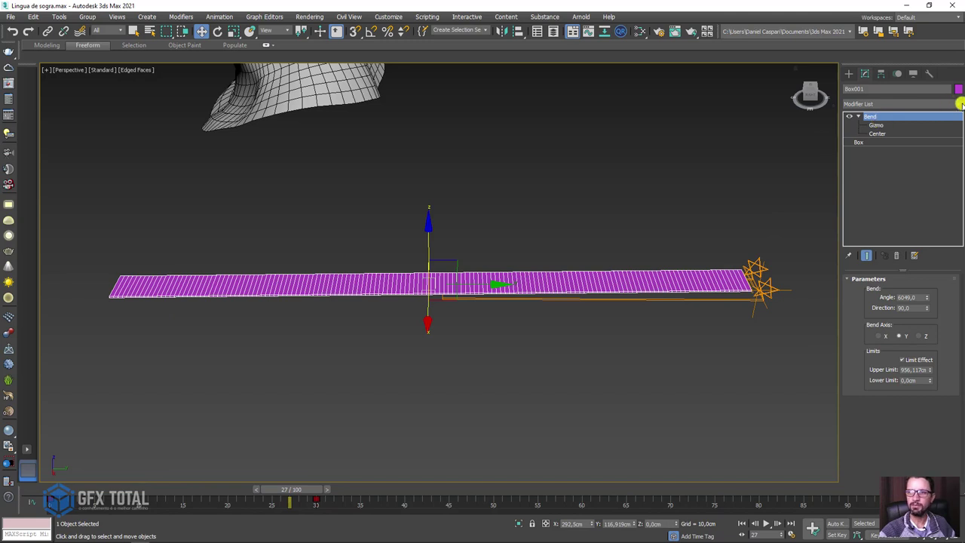
pyautogui.click(918, 105)
pyautogui.click(876, 140)
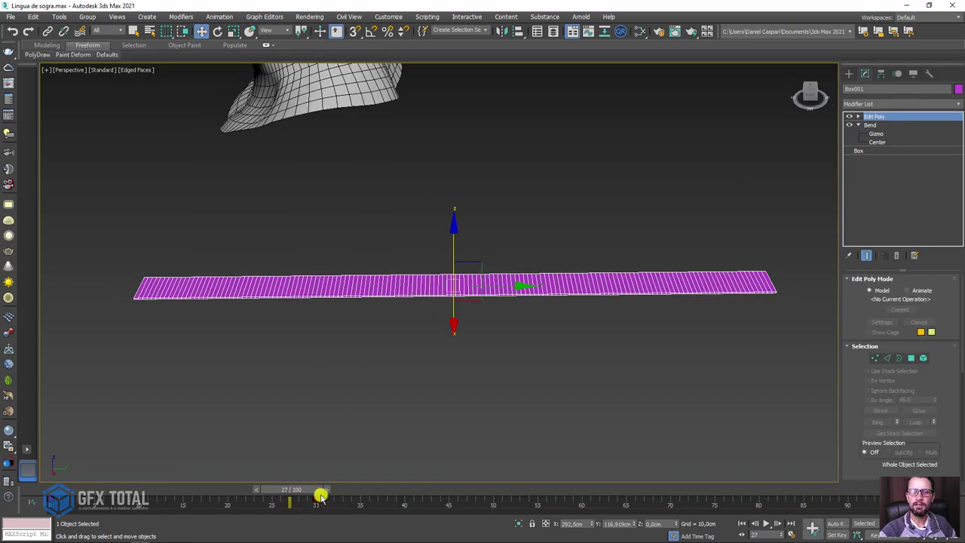
pyautogui.moveTo(319, 491)
pyautogui.mouseDown()
pyautogui.moveTo(95, 469)
pyautogui.moveTo(258, 474)
pyautogui.moveTo(236, 454)
pyautogui.moveTo(106, 451)
pyautogui.moveTo(336, 448)
pyautogui.mouseUp()
# Select the reference blower Plane001 at the mouth and scrub its animation to frame 16
pyautogui.press('w')
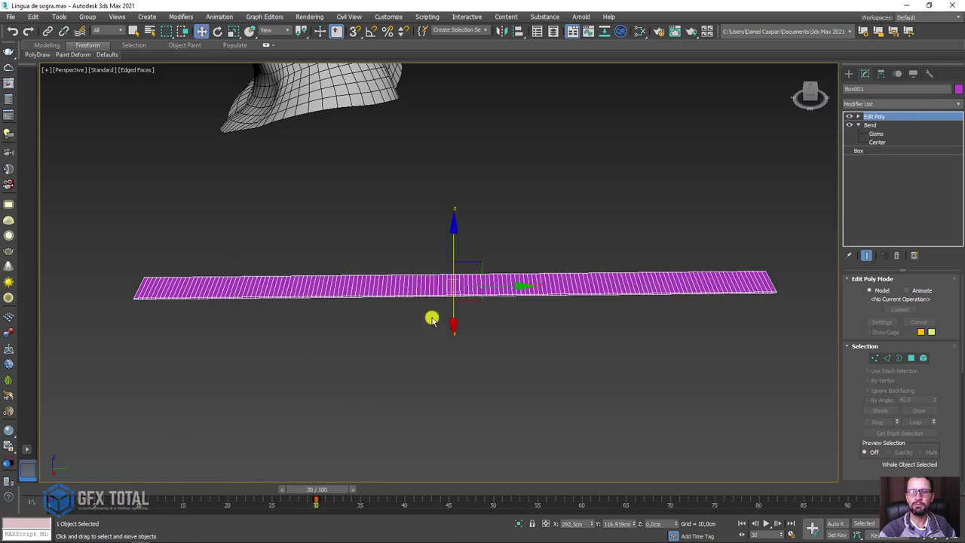
pyautogui.scroll(-5, 444, 241)
pyautogui.scroll(2, 476, 278)
pyautogui.scroll(5, 506, 241)
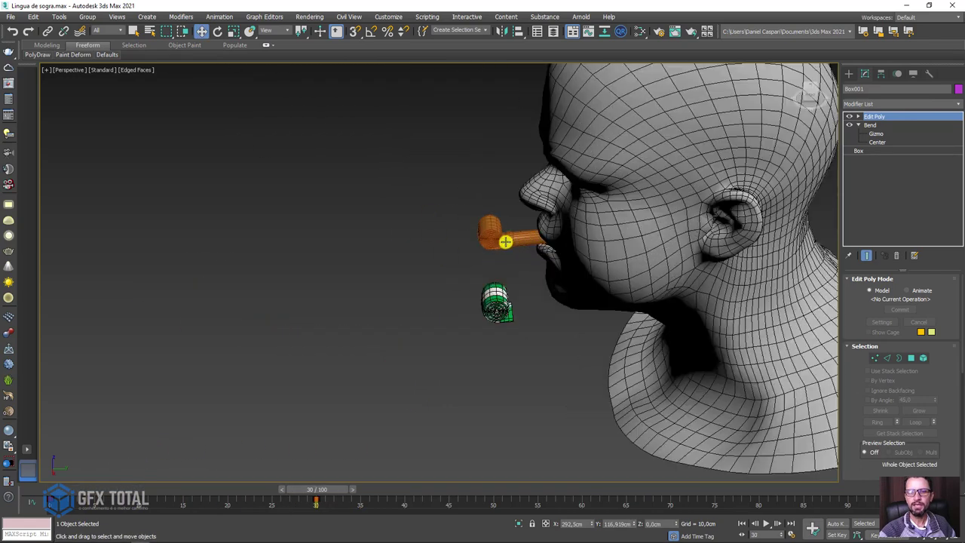
pyautogui.click(502, 242)
pyautogui.moveTo(326, 490)
pyautogui.mouseDown()
pyautogui.moveTo(379, 486)
pyautogui.moveTo(197, 490)
pyautogui.mouseUp()
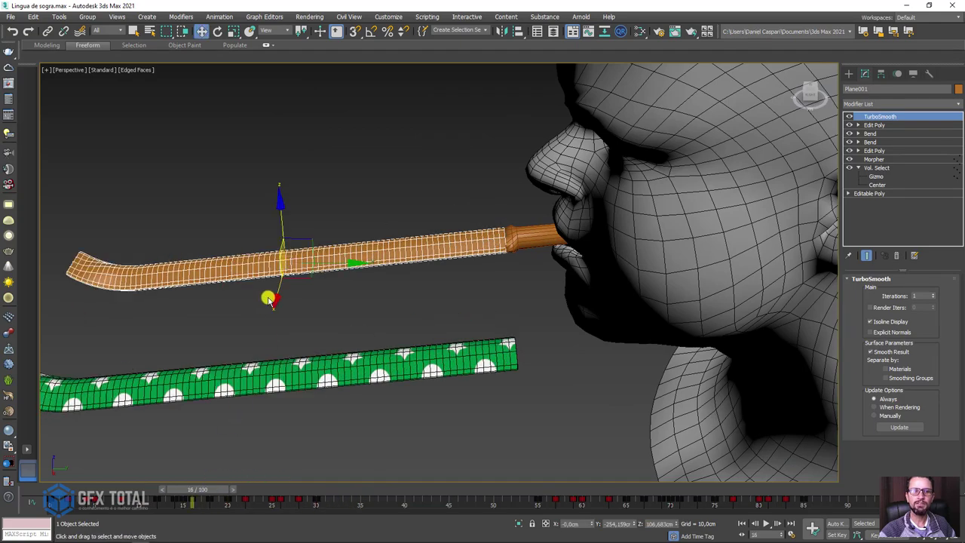
# Orbit to the front of the head and scrub to watch the reference blower curl
pyautogui.moveTo(269, 297); pyautogui.dragTo(546, 330, button='middle')
pyautogui.scroll(4, 546, 329)
pyautogui.scroll(-5, 486, 378)
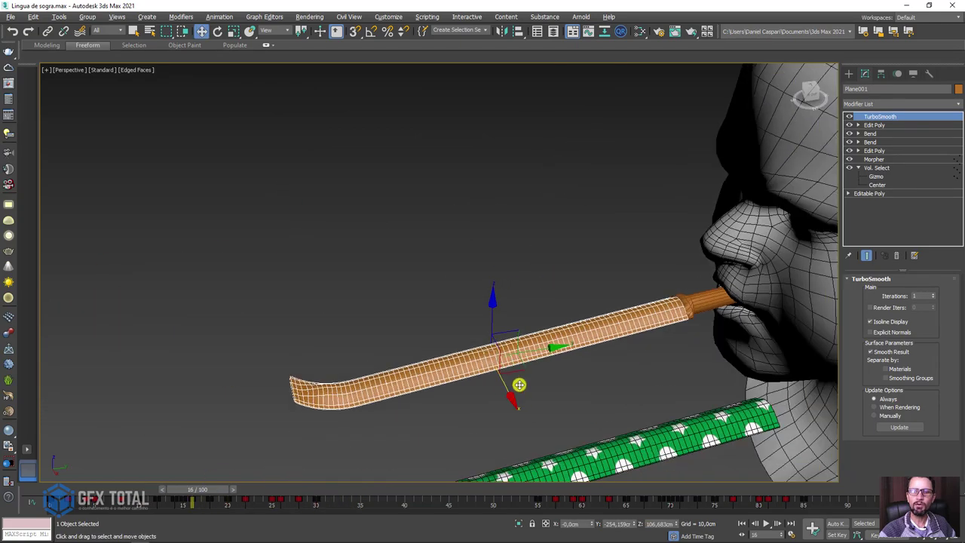
pyautogui.moveTo(517, 384)
pyautogui.keyDown('alt'); pyautogui.mouseDown(button='middle')
pyautogui.moveTo(566, 366)
pyautogui.moveTo(500, 355)
pyautogui.moveTo(458, 291)
pyautogui.moveTo(493, 349)
pyautogui.moveTo(553, 379)
pyautogui.moveTo(333, 405)
pyautogui.mouseUp(button='middle'); pyautogui.keyUp('alt')
pyautogui.moveTo(210, 488)
pyautogui.mouseDown()
pyautogui.moveTo(248, 491)
pyautogui.moveTo(189, 504)
pyautogui.moveTo(243, 498)
pyautogui.moveTo(195, 510)
pyautogui.moveTo(225, 508)
pyautogui.mouseUp()
# Reselect the strip Box001 and scrub to frame 29, where it lies flat
pyautogui.press('w')
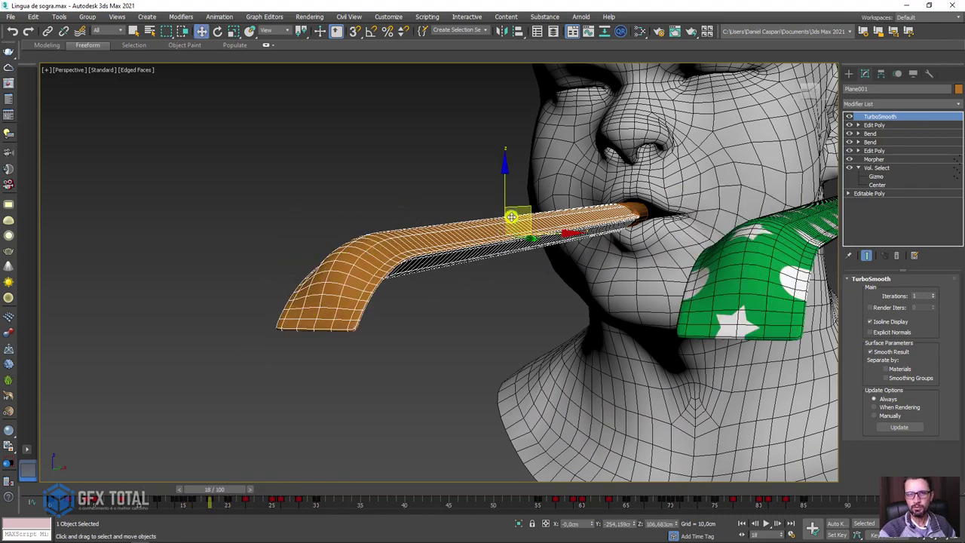
pyautogui.scroll(-3, 557, 330)
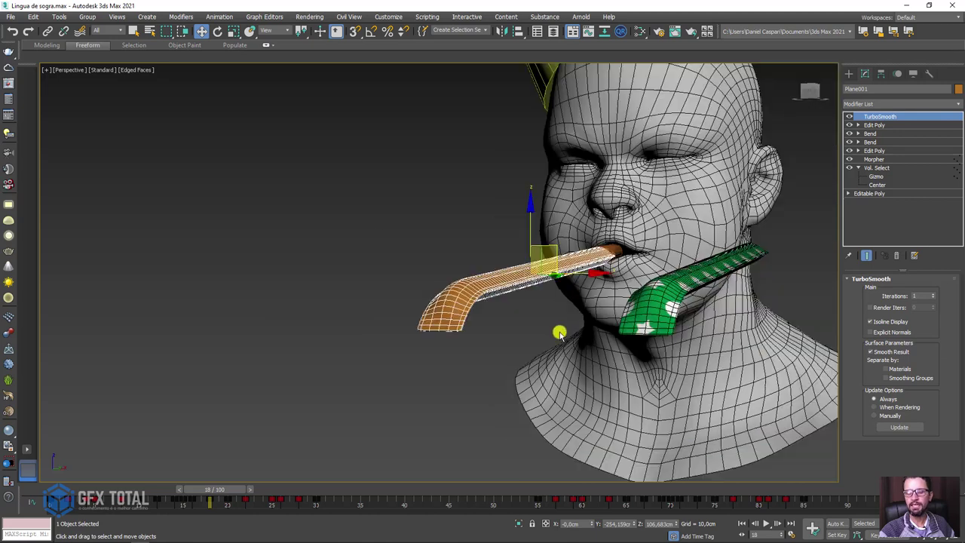
pyautogui.scroll(3, 527, 316)
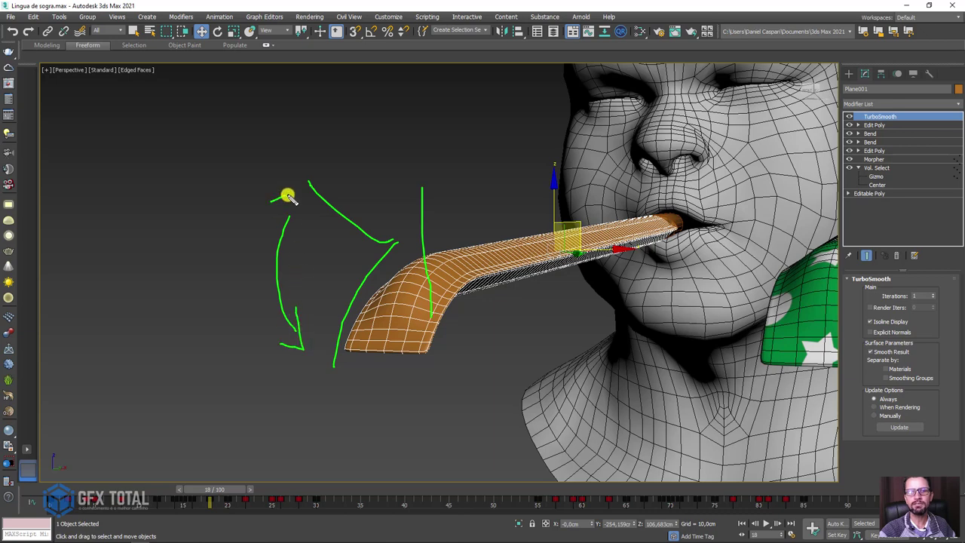
pyautogui.press('Escape')
pyautogui.scroll(-5, 439, 222)
pyautogui.moveTo(683, 291); pyautogui.dragTo(568, 224, button='middle')
pyautogui.click(561, 240)
pyautogui.scroll(4, 542, 277)
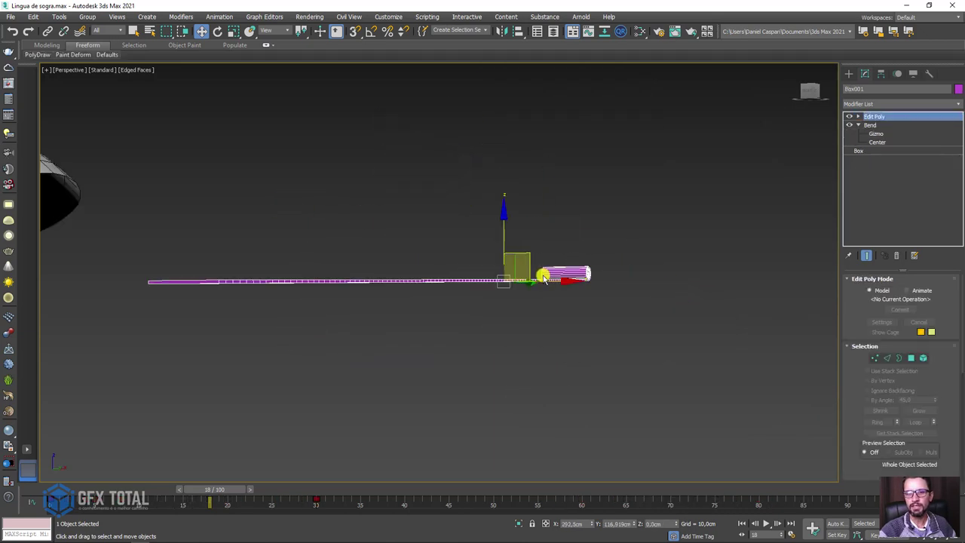
pyautogui.keyDown('alt'); pyautogui.moveTo(542, 277); pyautogui.dragTo(534, 319, button='middle'); pyautogui.keyUp('alt')
pyautogui.moveTo(217, 490)
pyautogui.mouseDown()
pyautogui.moveTo(334, 493)
pyautogui.moveTo(317, 492)
pyautogui.mouseUp()
# Add a second Bend on top of Box001's stack and select its Gizmo
pyautogui.press('w')
pyautogui.scroll(-4, 724, 254)
pyautogui.moveTo(723, 254)
pyautogui.keyDown('alt'); pyautogui.mouseDown(button='middle')
pyautogui.moveTo(581, 276)
pyautogui.moveTo(701, 275)
pyautogui.mouseUp(button='middle'); pyautogui.keyUp('alt')
pyautogui.scroll(4, 597, 277)
pyautogui.click(959, 104)
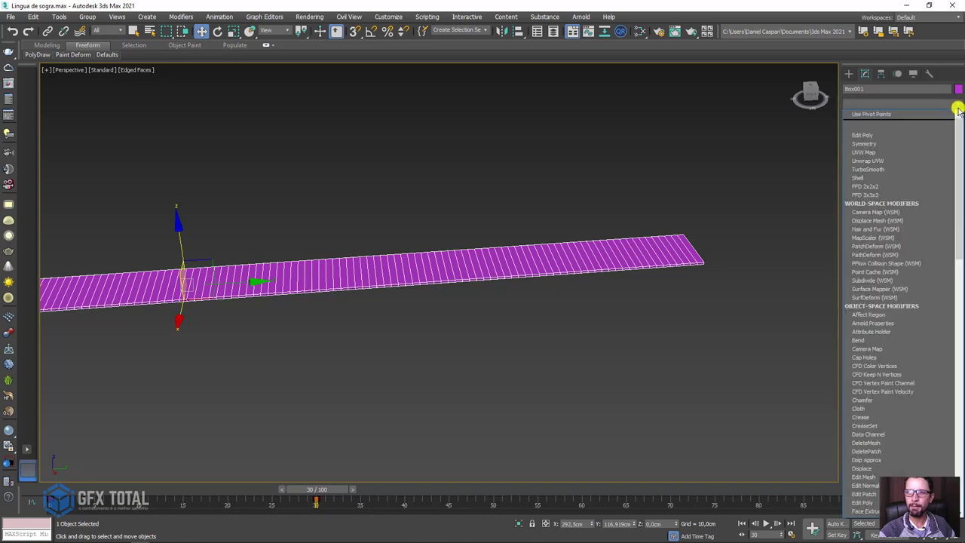
pyautogui.scroll(-1, 904, 150)
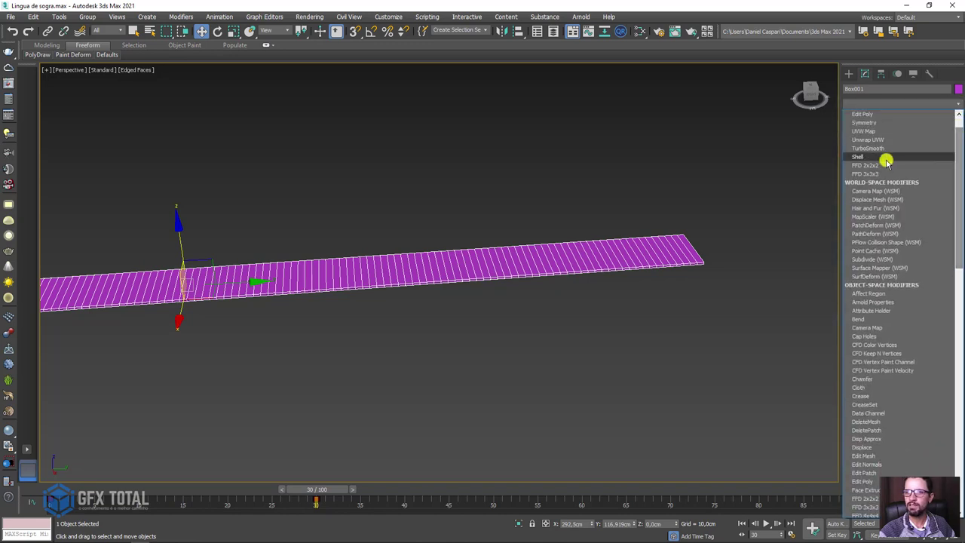
pyautogui.click(878, 320)
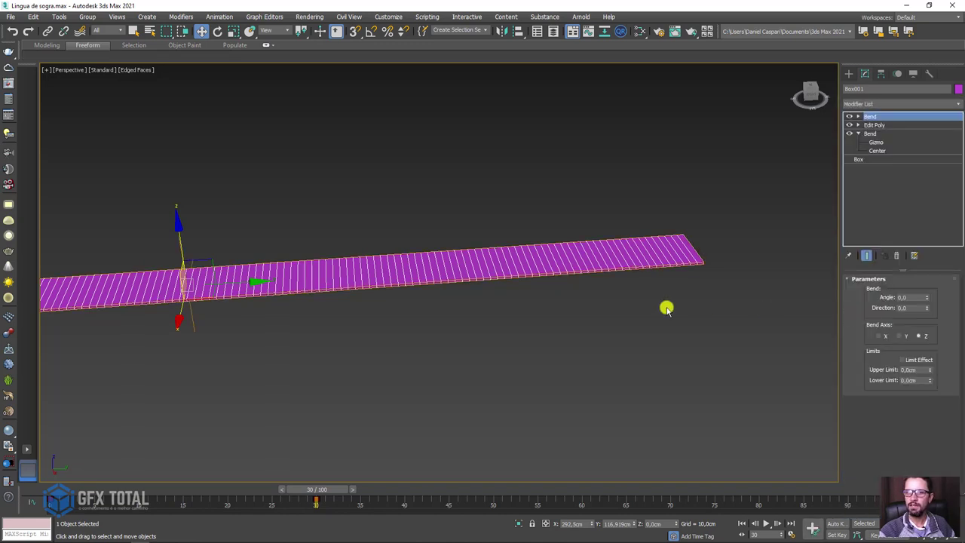
pyautogui.click(858, 117)
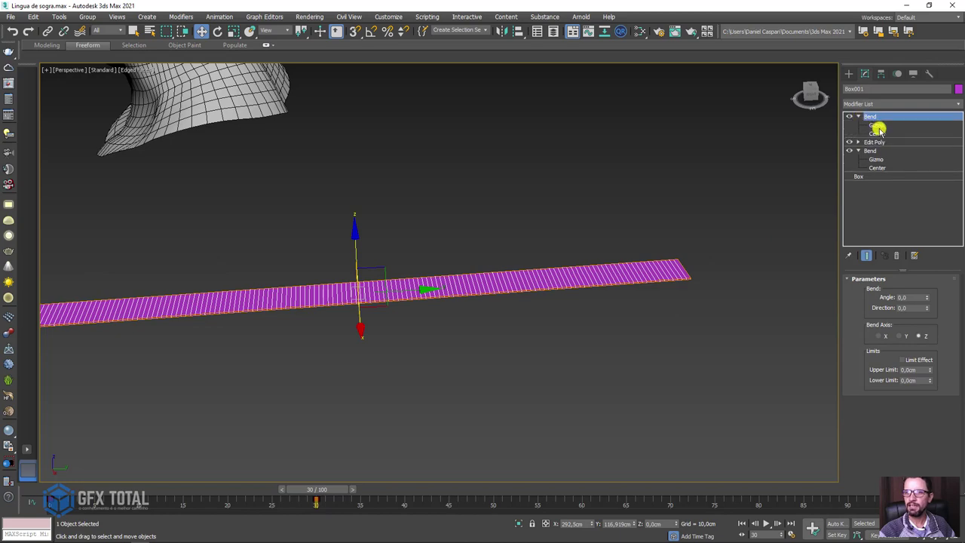
pyautogui.click(877, 125)
# Move and slightly tilt the gizmo toward the strip's end, then set Angle to 66,5
pyautogui.moveTo(406, 293); pyautogui.dragTo(684, 280)
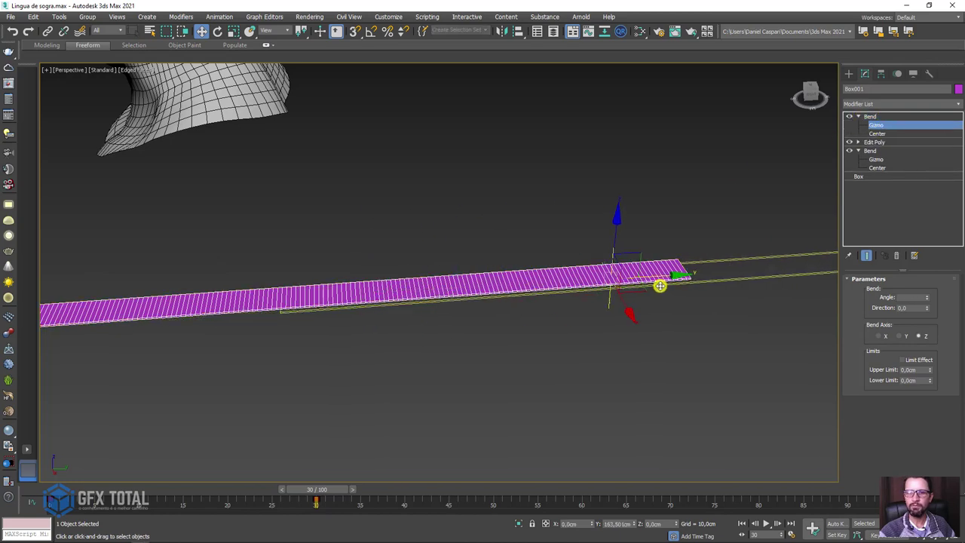
pyautogui.moveTo(686, 300)
pyautogui.keyDown('alt'); pyautogui.mouseDown(button='middle')
pyautogui.moveTo(635, 249)
pyautogui.moveTo(376, 322)
pyautogui.moveTo(362, 294)
pyautogui.mouseUp(button='middle'); pyautogui.keyUp('alt')
pyautogui.moveTo(362, 295); pyautogui.dragTo(571, 292)
pyautogui.scroll(3, 535, 290)
pyautogui.press('e')
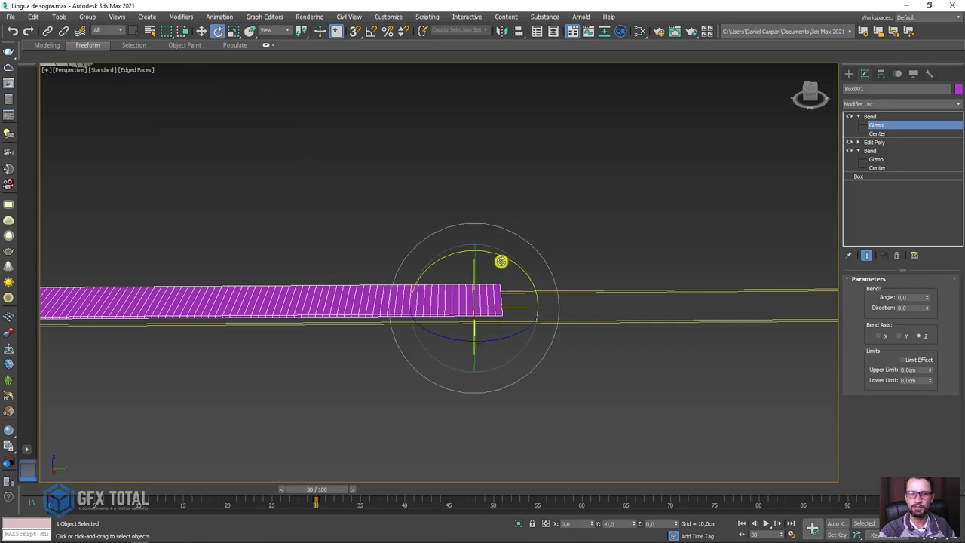
pyautogui.moveTo(504, 257); pyautogui.dragTo(493, 247)
pyautogui.press('w')
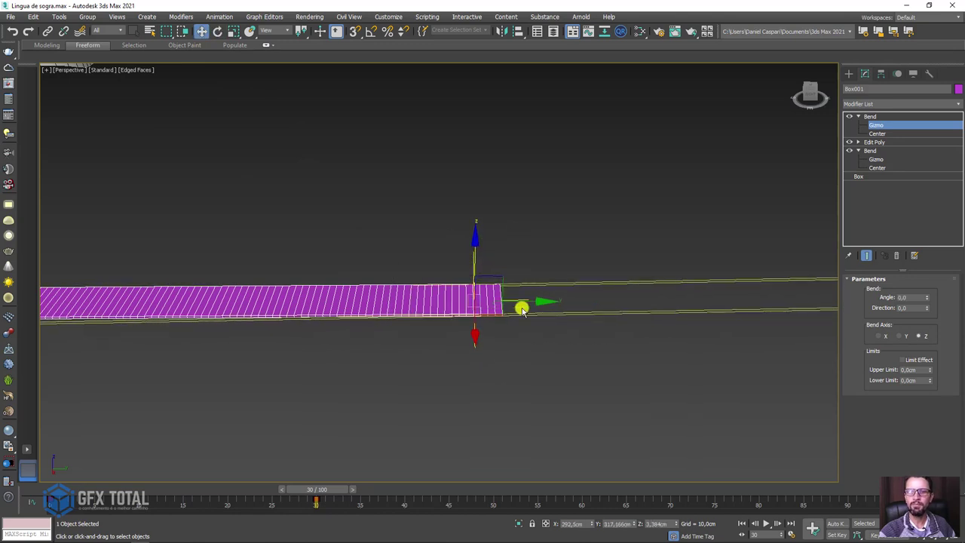
pyautogui.moveTo(535, 300)
pyautogui.mouseDown()
pyautogui.moveTo(483, 301)
pyautogui.moveTo(494, 308)
pyautogui.mouseUp()
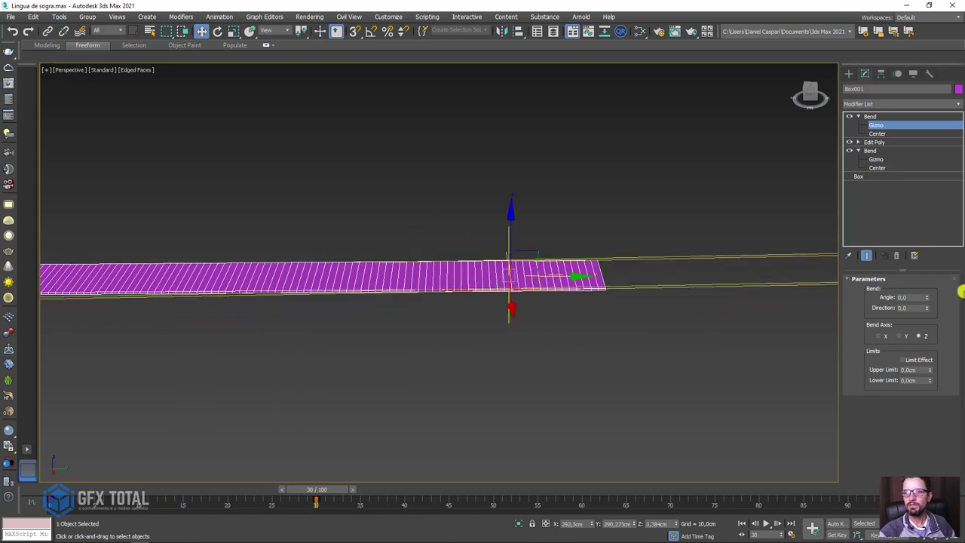
pyautogui.moveTo(928, 297); pyautogui.dragTo(933, 231)
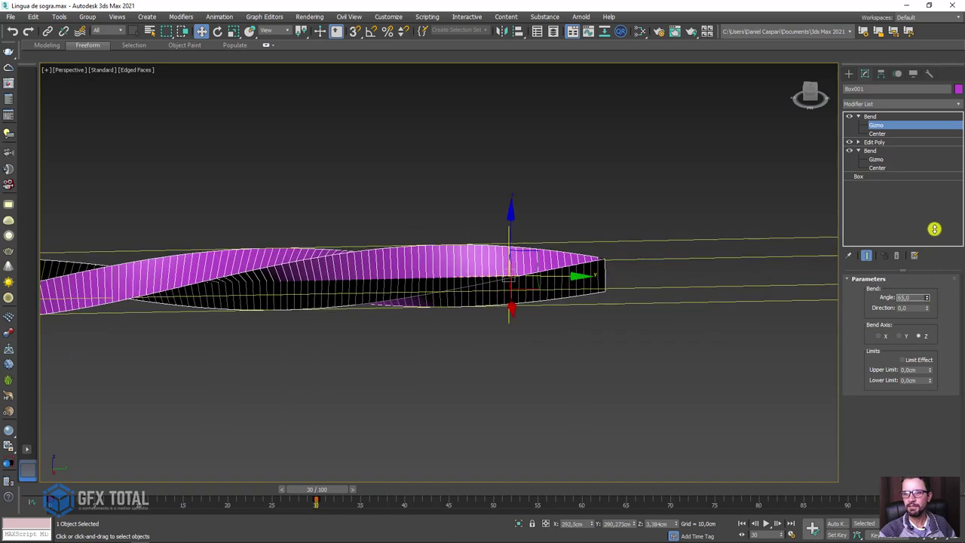
# Set the top Bend to axis Y, enable Limit Effect, Direction 90, Upper Limit 66,77cm
pyautogui.click(901, 334)
pyautogui.keyDown('alt'); pyautogui.moveTo(682, 337); pyautogui.dragTo(723, 336, button='middle'); pyautogui.keyUp('alt')
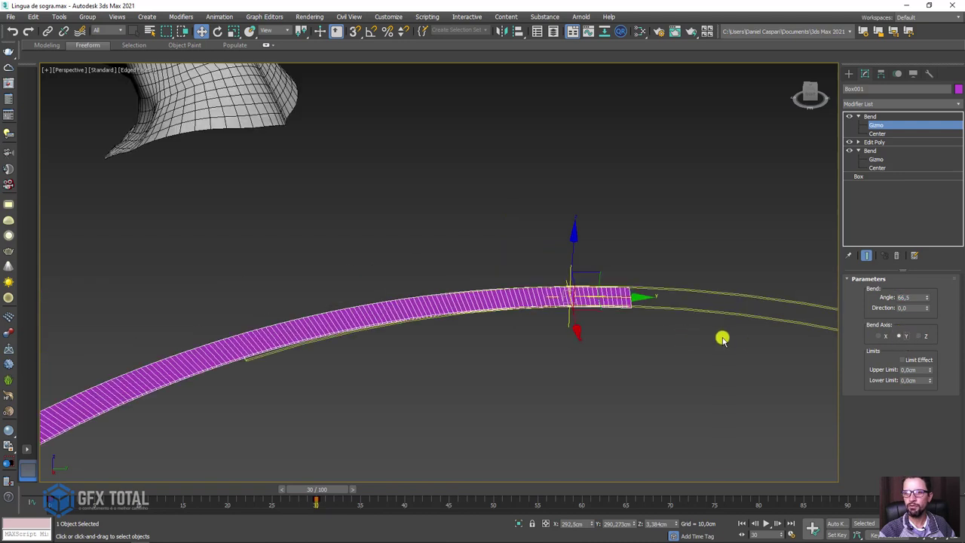
pyautogui.click(902, 360)
pyautogui.write('90')
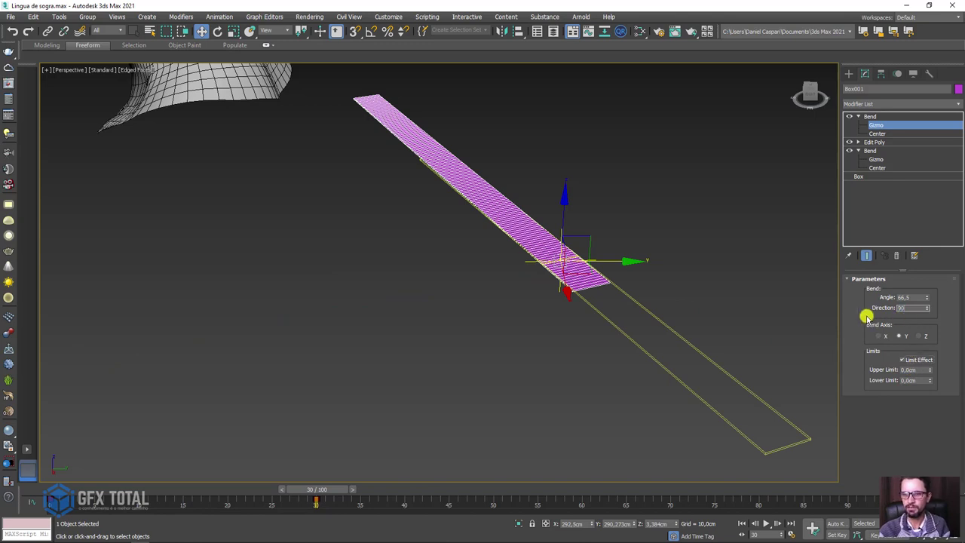
pyautogui.press('Return')
pyautogui.moveTo(929, 307)
pyautogui.mouseDown()
pyautogui.moveTo(926, 370)
pyautogui.moveTo(915, 307)
pyautogui.mouseUp()
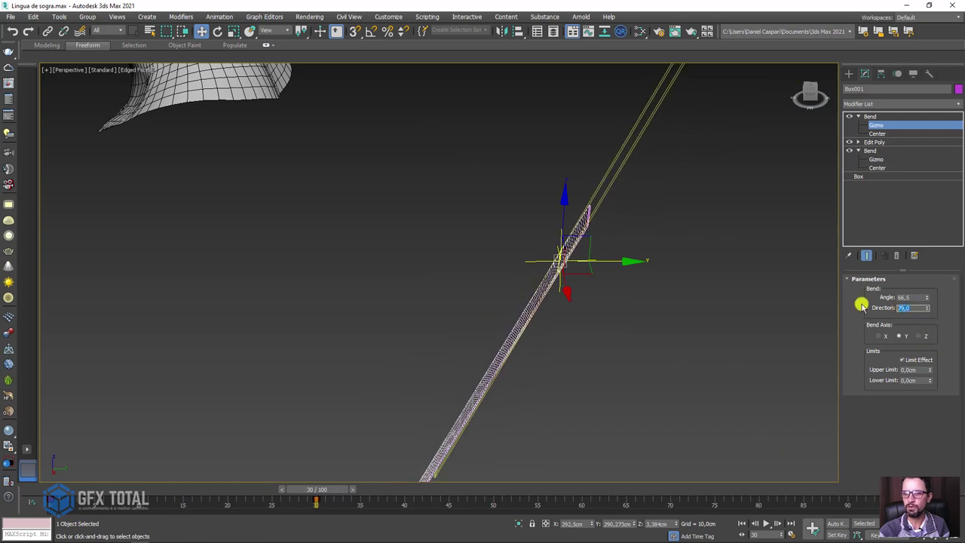
pyautogui.write('90')
pyautogui.press('Return')
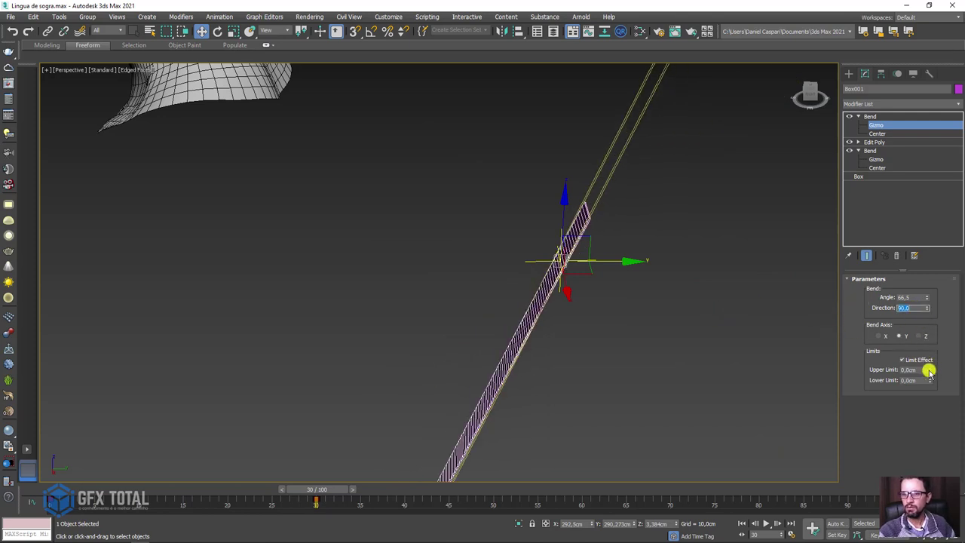
pyautogui.moveTo(930, 365)
pyautogui.mouseDown()
pyautogui.moveTo(55, 263)
pyautogui.moveTo(168, 114)
pyautogui.moveTo(533, 203)
pyautogui.mouseUp()
pyautogui.scroll(3, 758, 288)
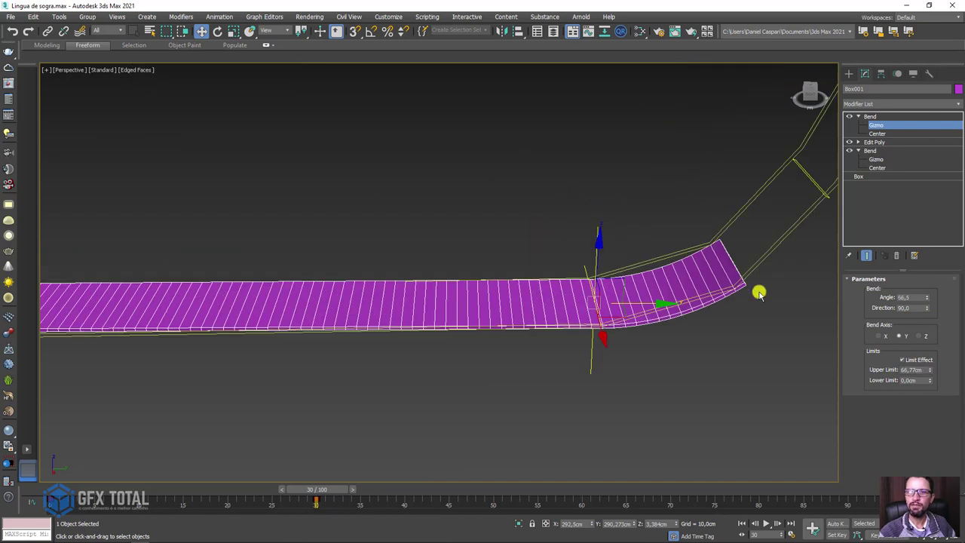
pyautogui.moveTo(926, 298)
pyautogui.mouseDown()
pyautogui.moveTo(72, 401)
pyautogui.moveTo(422, 450)
pyautogui.moveTo(556, 359)
pyautogui.mouseUp()
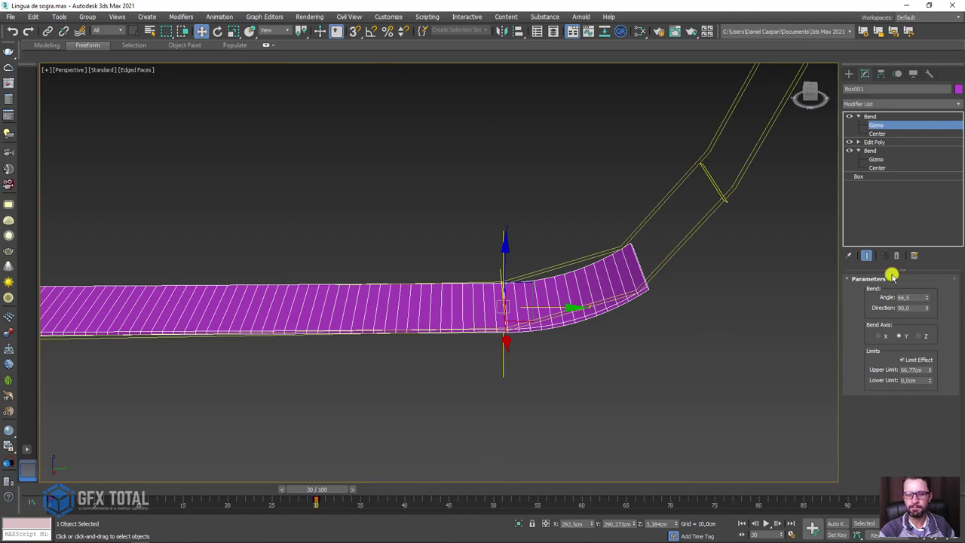
# Zero the top Bend angle, turn on Auto Key, and move to about frame 36
pyautogui.rightClick(926, 299)
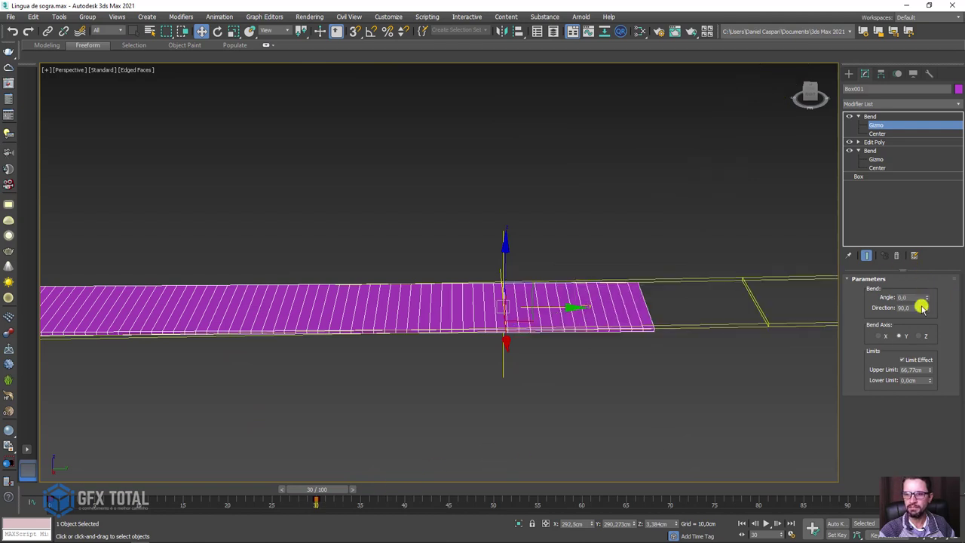
pyautogui.click(829, 524)
pyautogui.moveTo(325, 489); pyautogui.dragTo(353, 491)
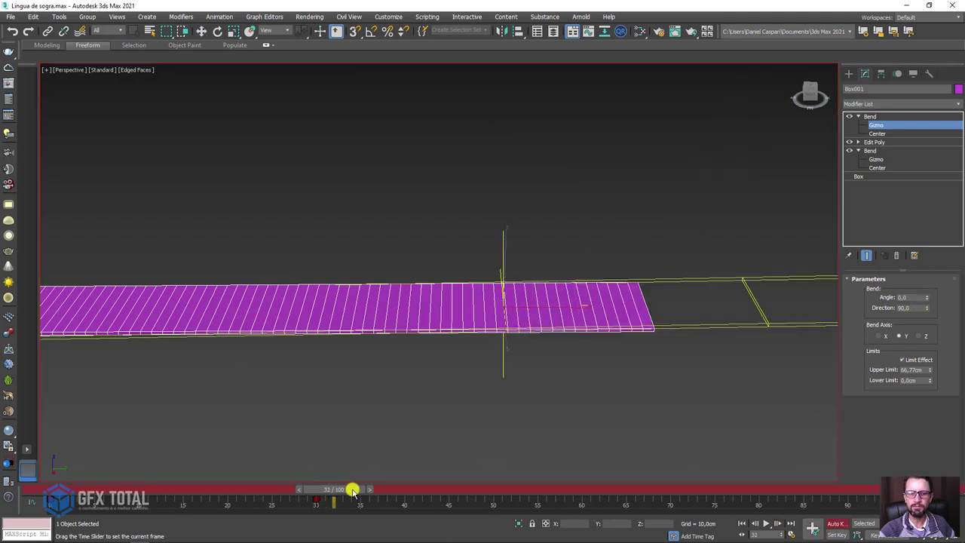
pyautogui.press('w')
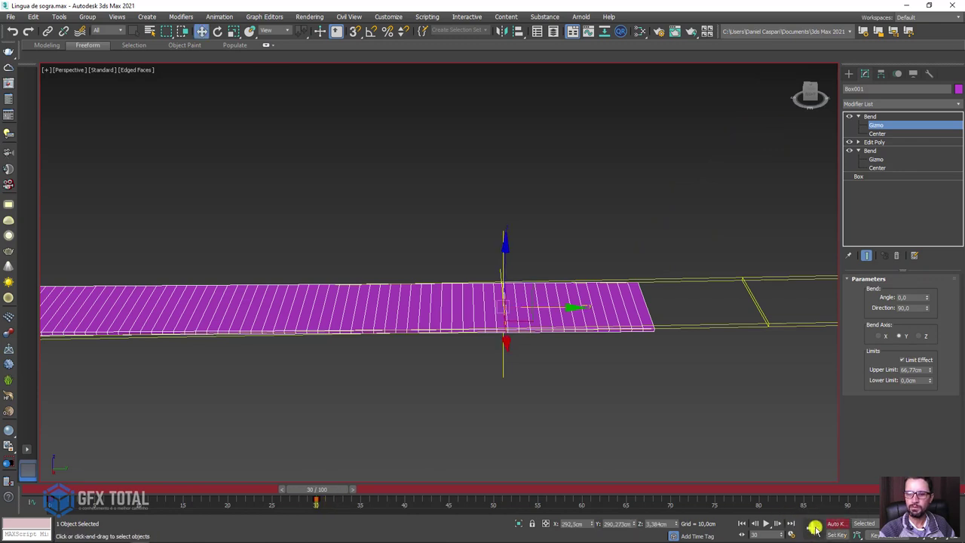
pyautogui.moveTo(323, 491); pyautogui.dragTo(382, 490)
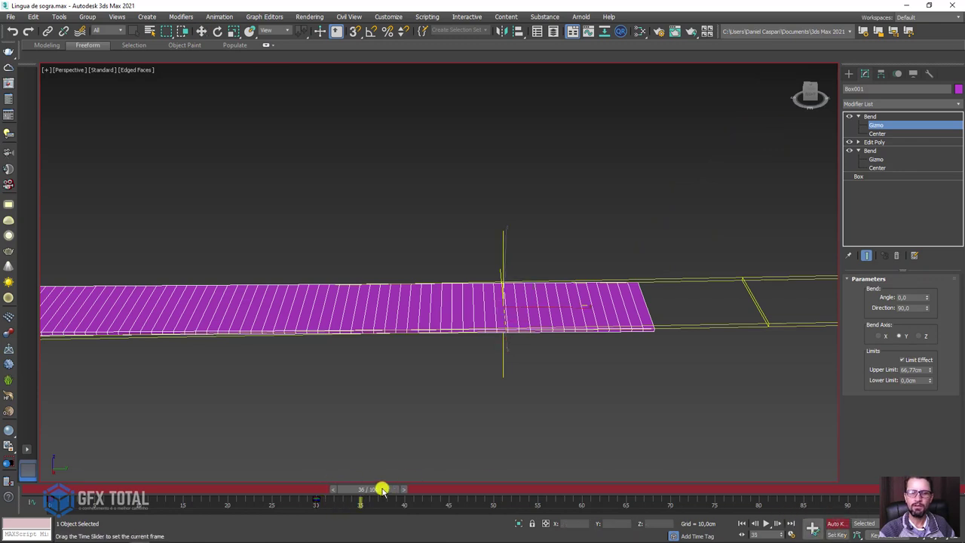
pyautogui.press('w')
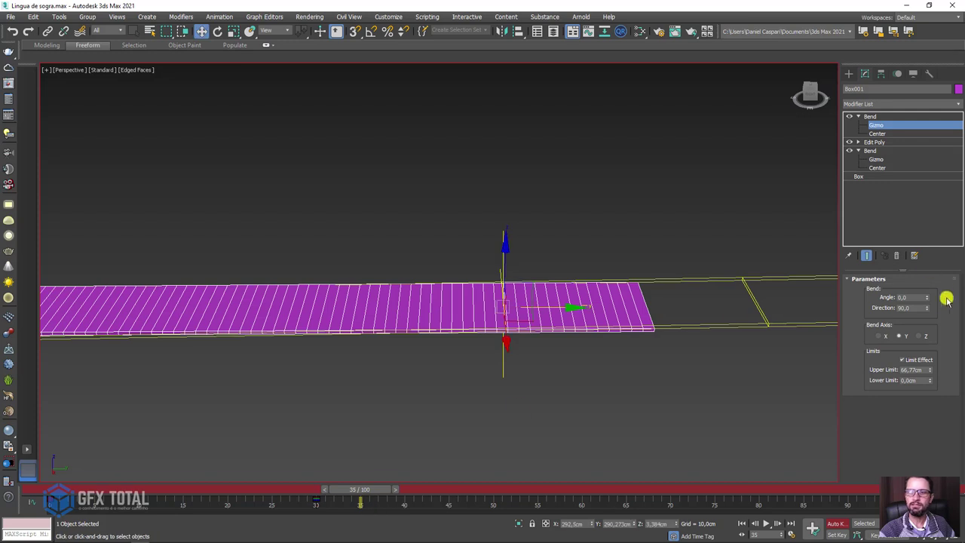
# Key the Bend angle at -97, then 115.5, then 0 at frame 45, and preview
pyautogui.moveTo(927, 299); pyautogui.dragTo(552, 457)
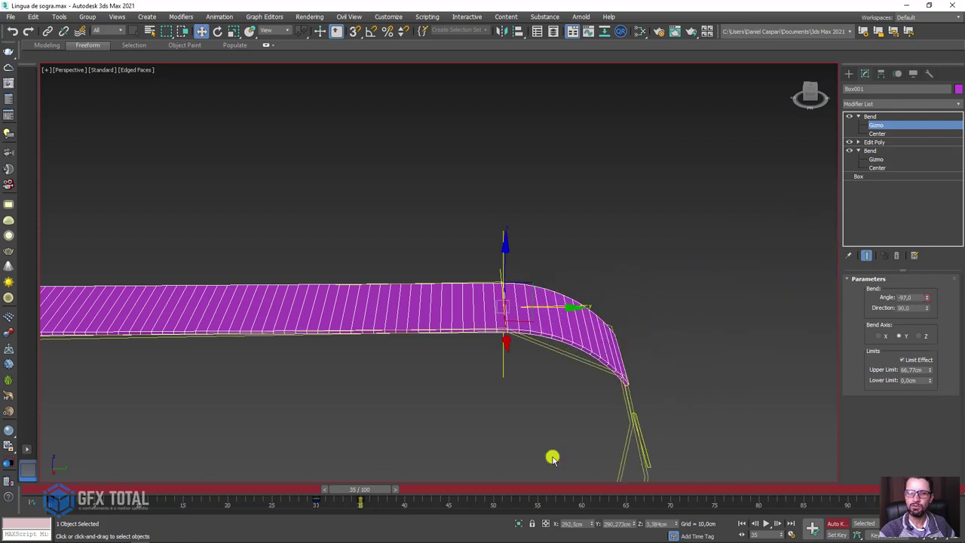
pyautogui.moveTo(354, 495); pyautogui.dragTo(408, 491)
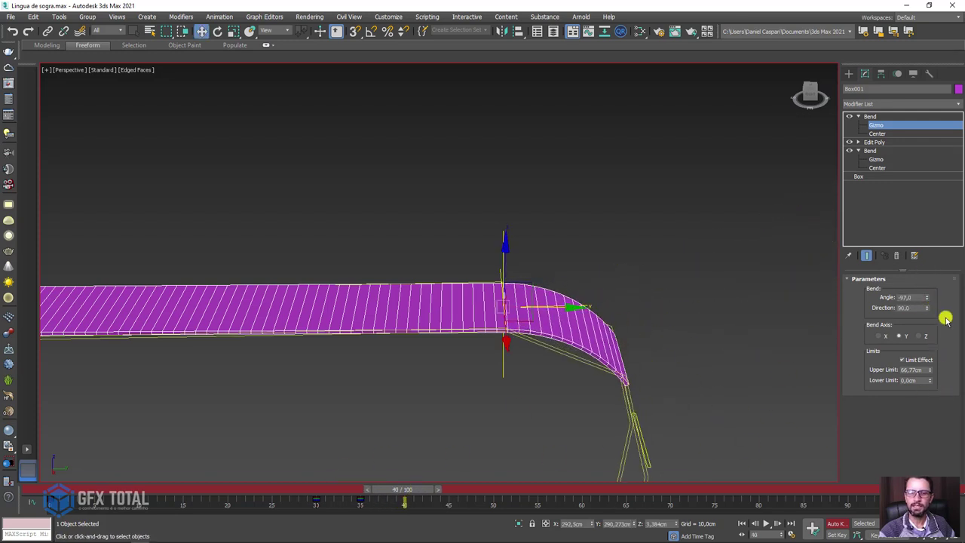
pyautogui.moveTo(930, 296); pyautogui.dragTo(569, 302)
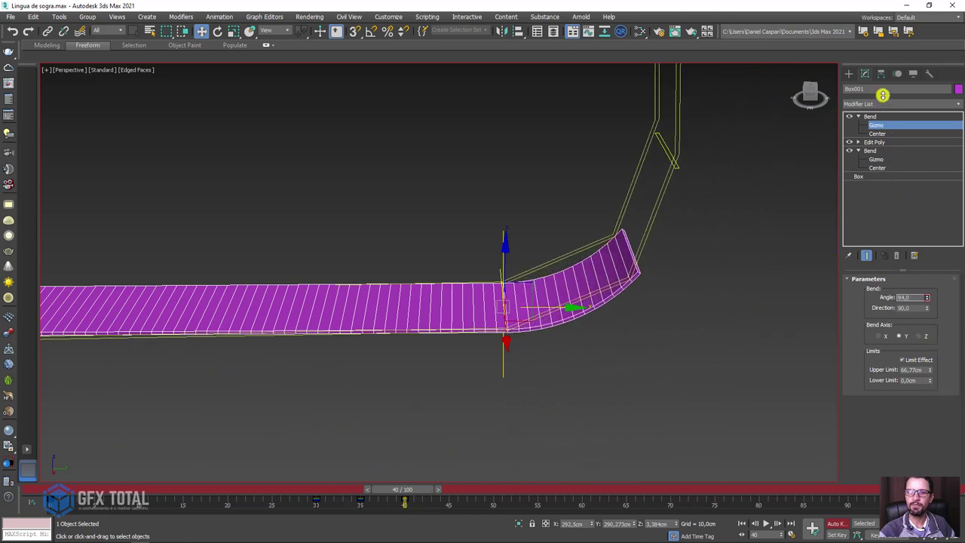
pyautogui.moveTo(451, 488)
pyautogui.mouseDown()
pyautogui.moveTo(443, 491)
pyautogui.moveTo(466, 490)
pyautogui.mouseUp()
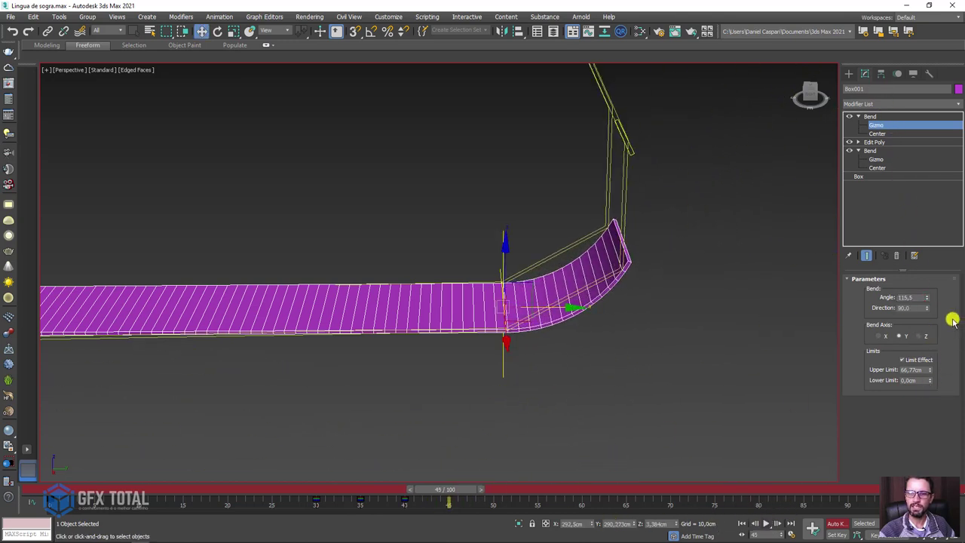
pyautogui.rightClick(930, 298)
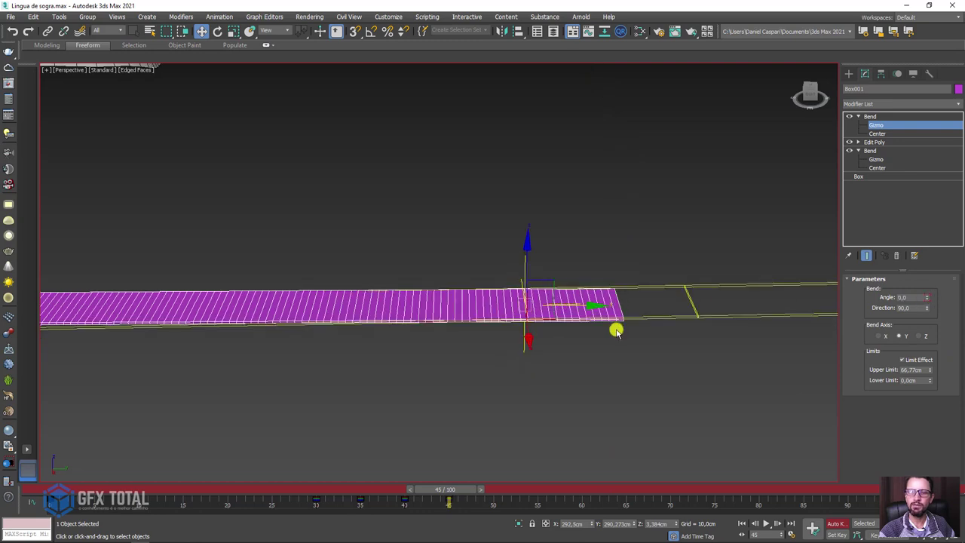
pyautogui.scroll(-3, 616, 331)
pyautogui.moveTo(462, 483); pyautogui.dragTo(60, 490)
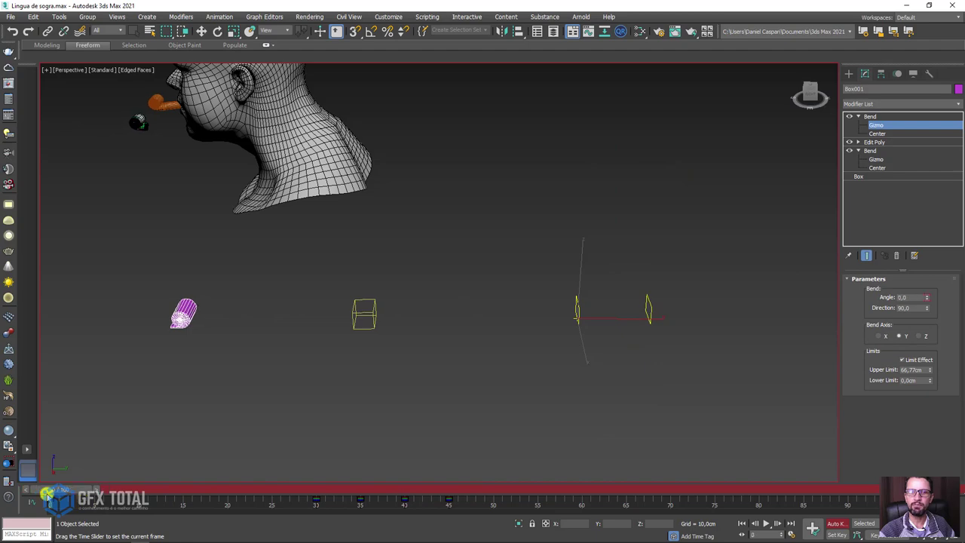
# Return to frame 0, select the top Bend, and turn off Auto Key
pyautogui.press('w')
pyautogui.moveTo(513, 114); pyautogui.dragTo(769, 164, button='middle')
pyautogui.click(868, 118)
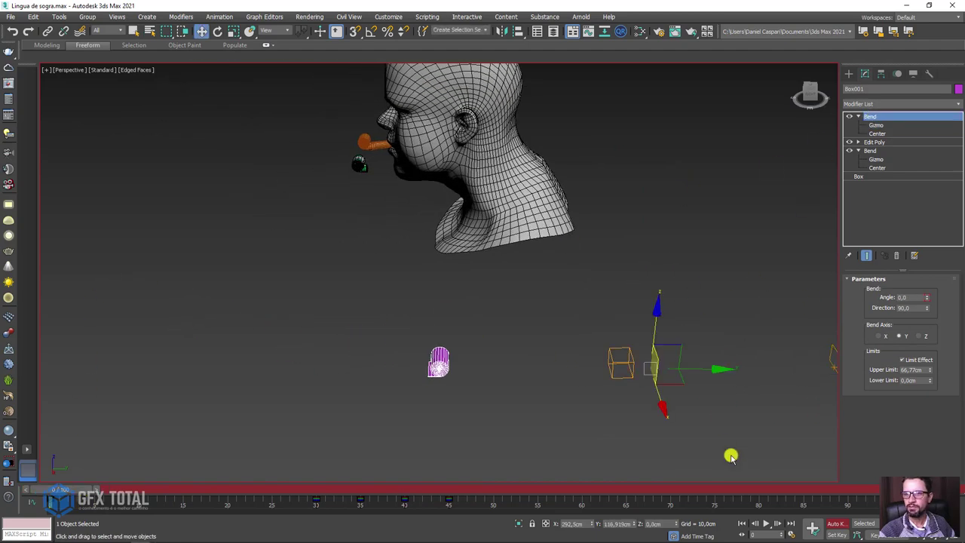
pyautogui.click(833, 522)
# Select the orange reference blower Plane001, zoom in, and scrub to frame 14
pyautogui.click(370, 147)
pyautogui.keyDown('alt'); pyautogui.moveTo(369, 148); pyautogui.dragTo(327, 162, button='middle'); pyautogui.keyUp('alt')
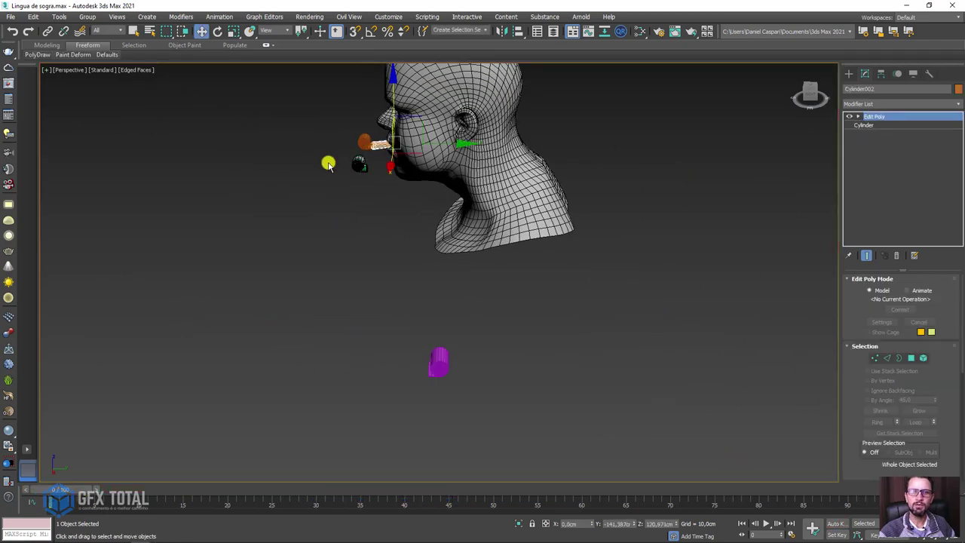
pyautogui.scroll(2, 510, 261)
pyautogui.scroll(4, 512, 261)
pyautogui.scroll(2, 473, 288)
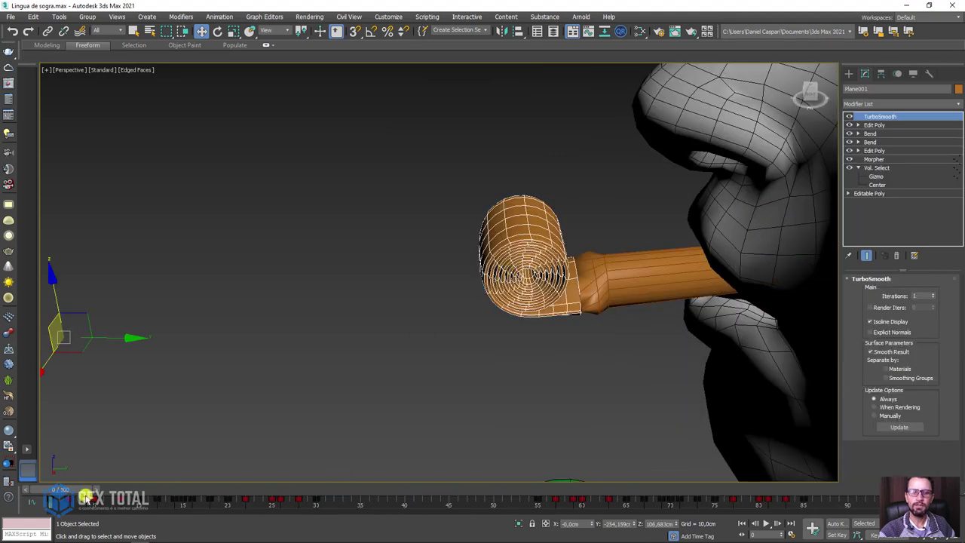
pyautogui.moveTo(60, 488); pyautogui.dragTo(189, 490)
pyautogui.moveTo(259, 425)
pyautogui.keyDown('alt'); pyautogui.mouseDown(button='middle')
pyautogui.moveTo(295, 379)
pyautogui.moveTo(761, 274)
pyautogui.moveTo(673, 258)
pyautogui.moveTo(626, 286)
pyautogui.moveTo(512, 427)
pyautogui.mouseUp(button='middle'); pyautogui.keyUp('alt')
pyautogui.moveTo(228, 494)
pyautogui.mouseDown()
pyautogui.moveTo(323, 492)
pyautogui.moveTo(196, 494)
pyautogui.mouseUp()
# Open Plane001's Vol. Select modifier and shift its selection volume along Y
pyautogui.hotkey('shift', 'z')
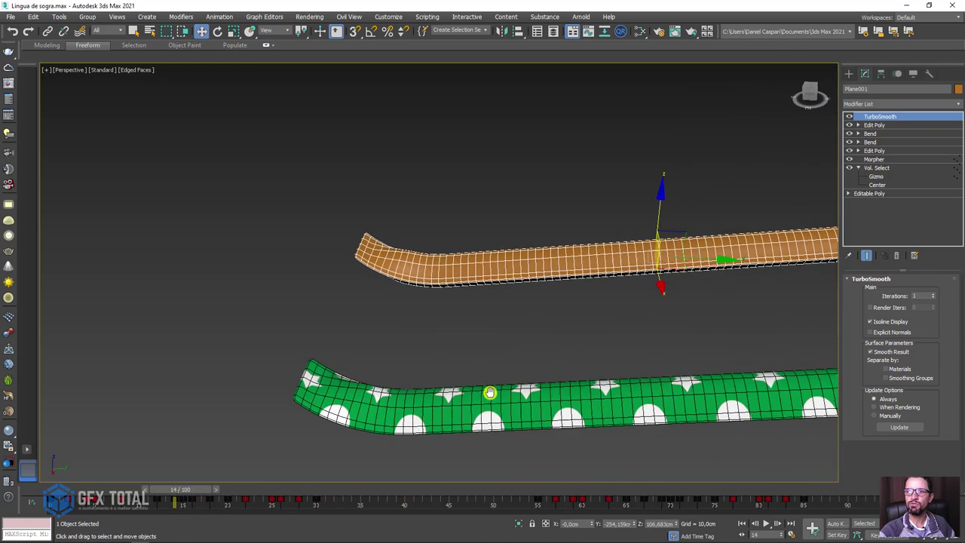
pyautogui.hotkey('shift', 'z')
pyautogui.click(882, 168)
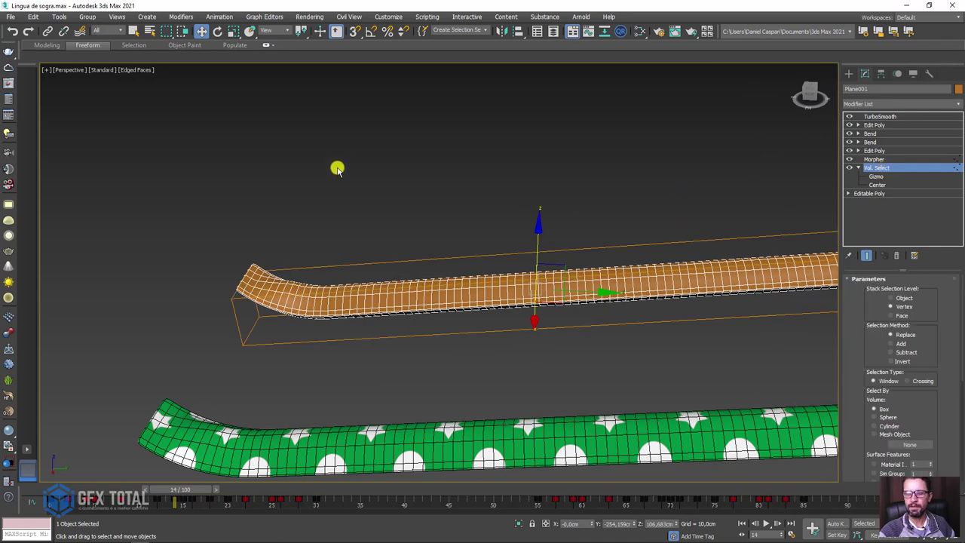
pyautogui.scroll(-3, 578, 259)
pyautogui.scroll(3, 564, 280)
pyautogui.moveTo(565, 280); pyautogui.dragTo(861, 260)
# Move the Vol. Select gizmo box along the pipe and above it near the mouth
pyautogui.click(874, 176)
pyautogui.scroll(-2, 625, 267)
pyautogui.moveTo(861, 260); pyautogui.dragTo(547, 272, button='middle')
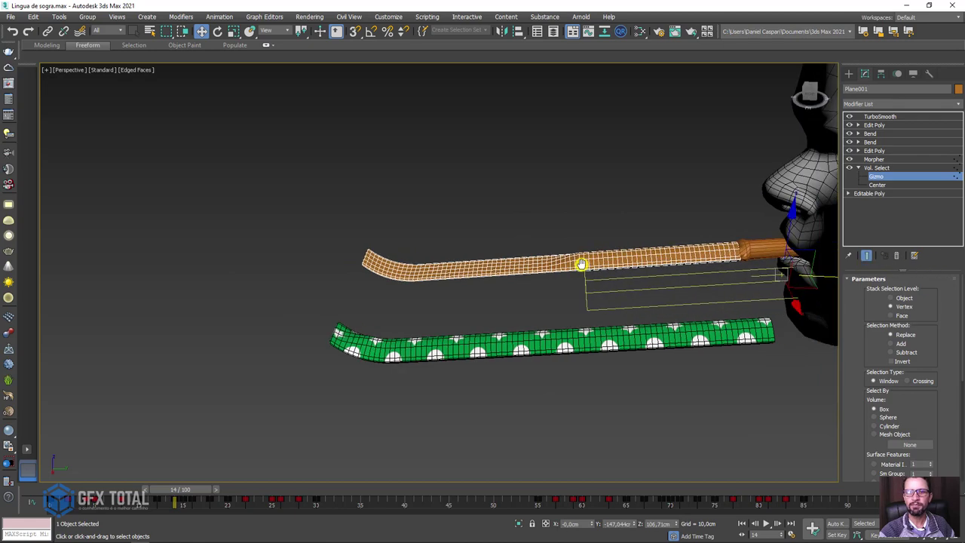
pyautogui.scroll(3, 678, 272)
pyautogui.scroll(1, 683, 276)
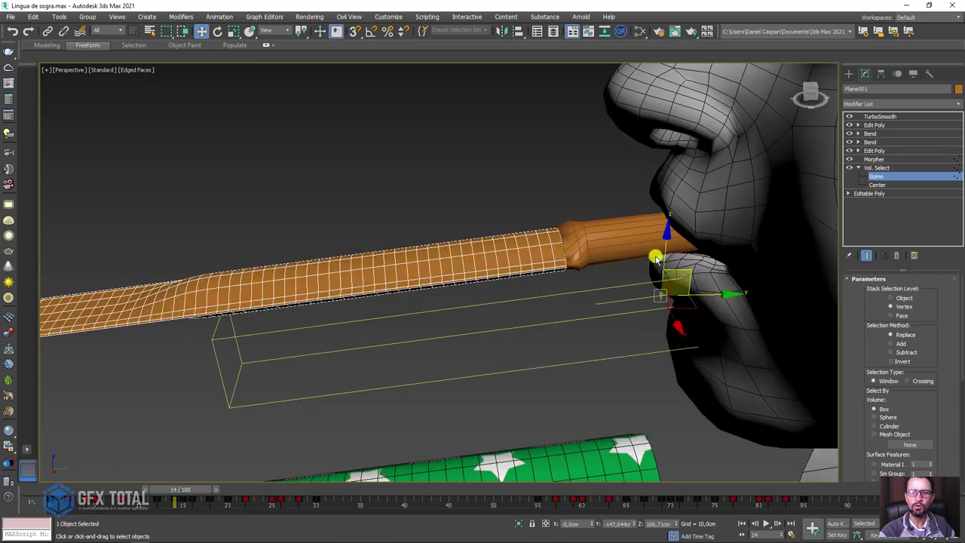
pyautogui.moveTo(656, 258)
pyautogui.mouseDown()
pyautogui.moveTo(701, 201)
pyautogui.moveTo(561, 218)
pyautogui.mouseUp()
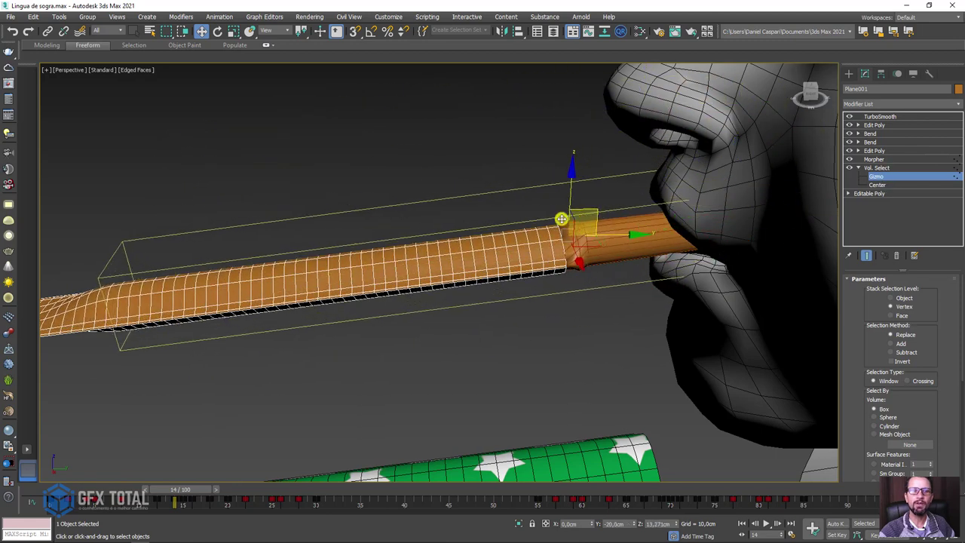
pyautogui.scroll(-5, 561, 219)
pyautogui.moveTo(377, 269); pyautogui.dragTo(398, 220, button='middle')
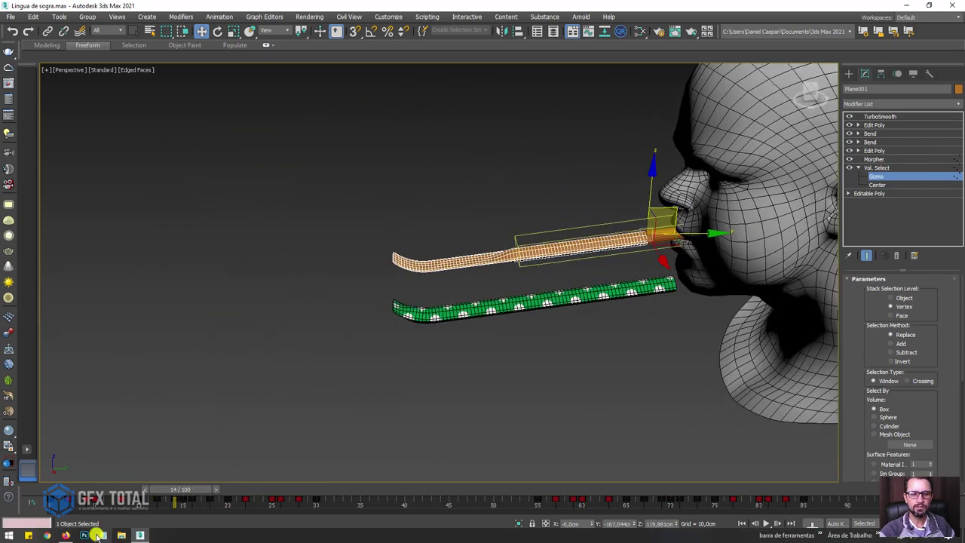
pyautogui.click(65, 536)
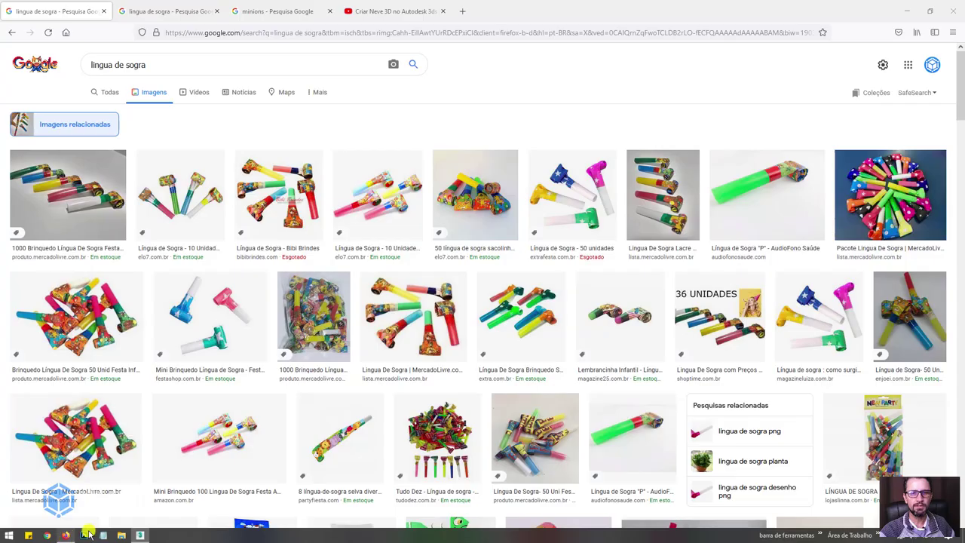
pyautogui.click(386, 14)
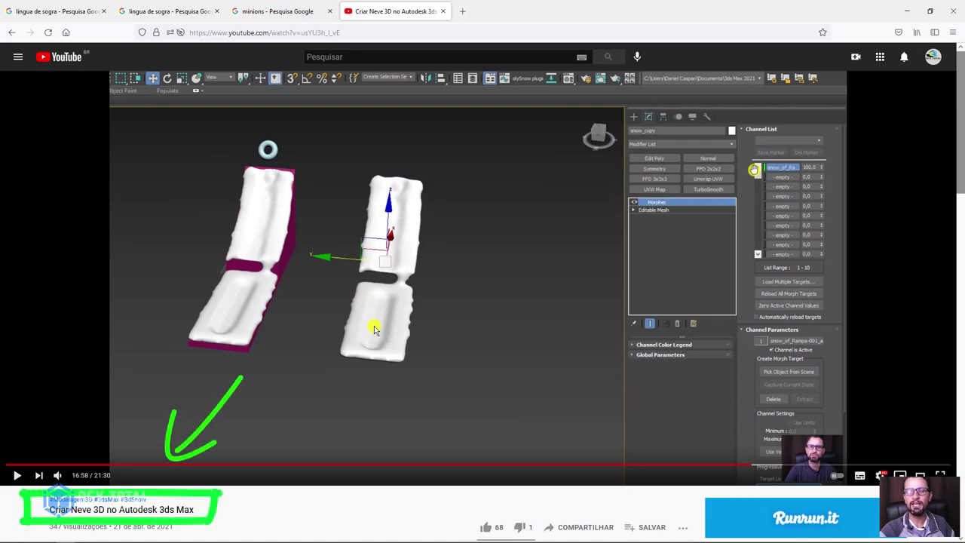
pyautogui.click(905, 15)
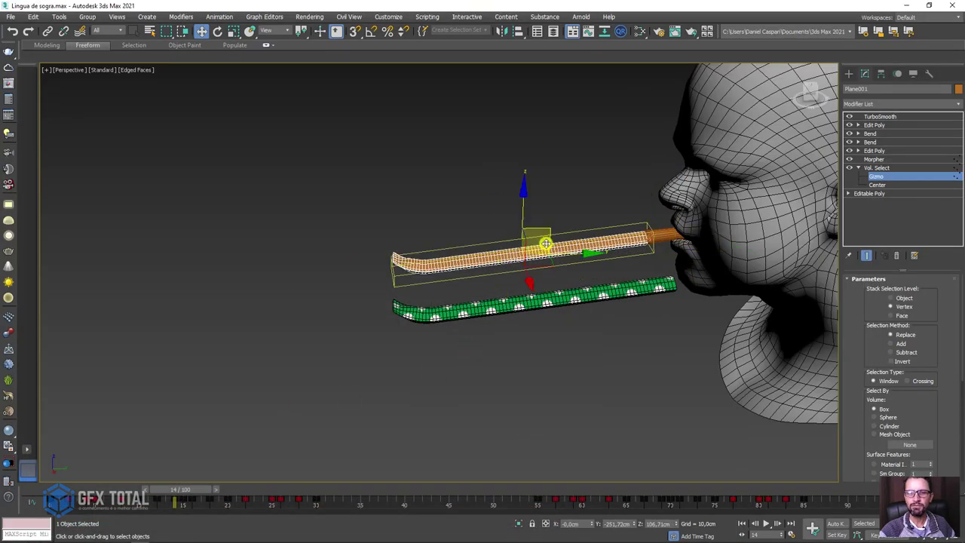
# Reposition the Vol. Select gizmo along the pipe and scrub to frame 18
pyautogui.moveTo(544, 227)
pyautogui.mouseDown()
pyautogui.moveTo(491, 219)
pyautogui.moveTo(803, 186)
pyautogui.moveTo(578, 211)
pyautogui.moveTo(790, 201)
pyautogui.moveTo(539, 236)
pyautogui.mouseUp()
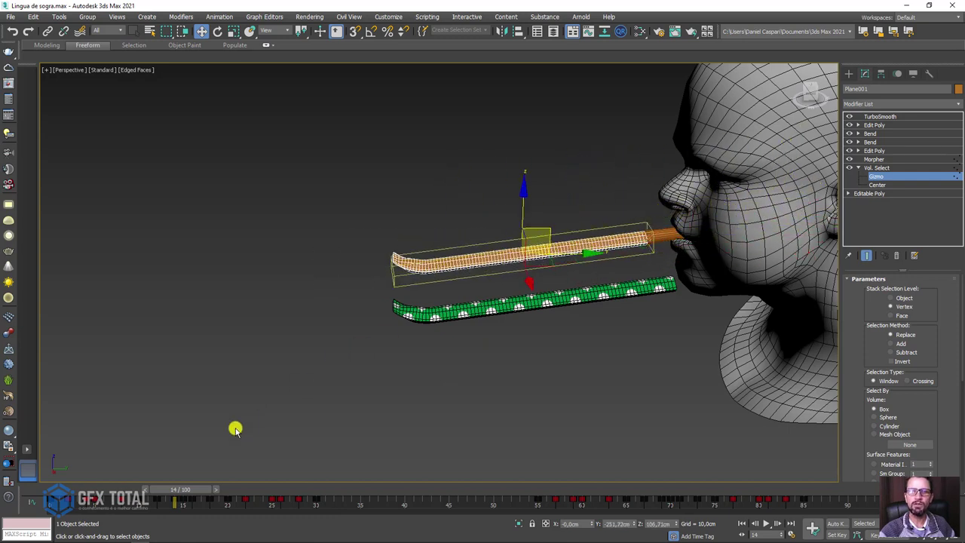
pyautogui.moveTo(195, 490)
pyautogui.mouseDown()
pyautogui.moveTo(322, 491)
pyautogui.moveTo(224, 491)
pyautogui.mouseUp()
pyautogui.press('w')
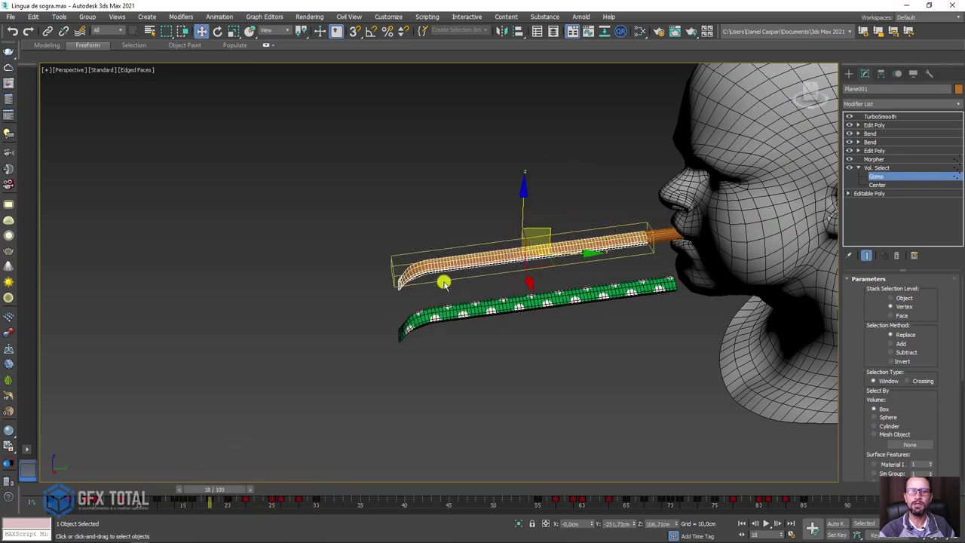
pyautogui.scroll(5, 430, 243)
pyautogui.scroll(-3, 434, 267)
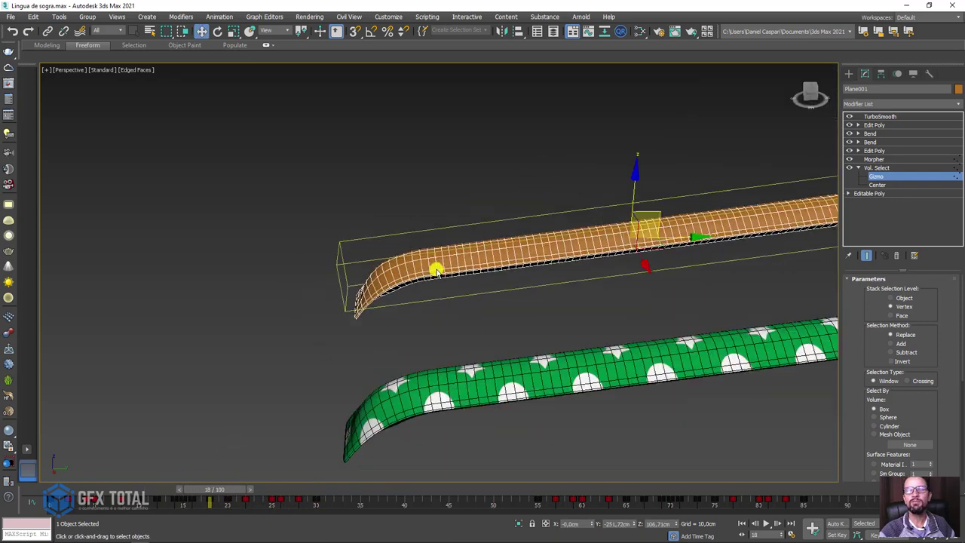
pyautogui.scroll(-3, 498, 323)
# Zoom out and pan to show the whole head and the magenta strip
pyautogui.moveTo(497, 323); pyautogui.dragTo(211, 467, button='middle')
pyautogui.moveTo(676, 409)
pyautogui.mouseDown(button='middle')
pyautogui.moveTo(581, 403)
pyautogui.moveTo(513, 315)
pyautogui.mouseUp(button='middle')
pyautogui.scroll(-4, 513, 315)
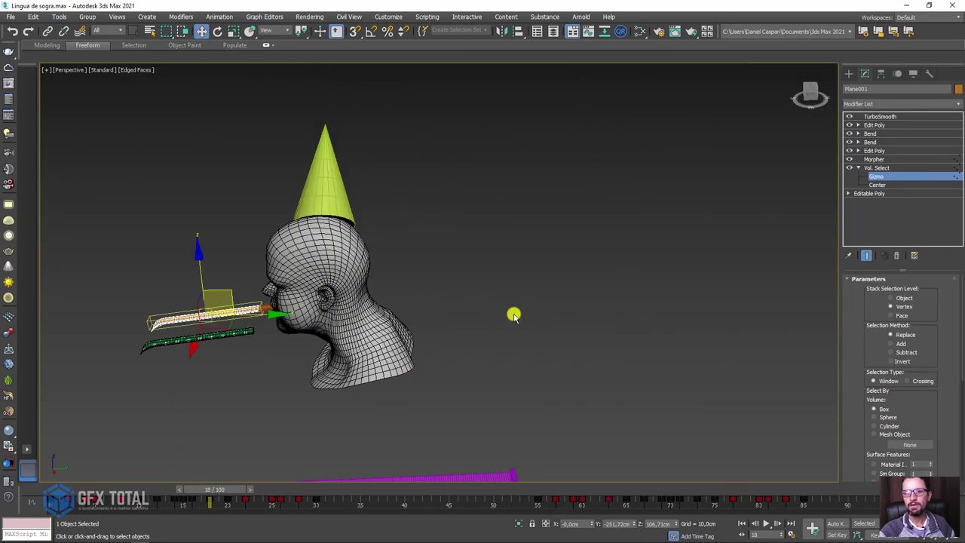
pyautogui.scroll(5, 504, 462)
pyautogui.scroll(-3, 551, 409)
pyautogui.scroll(-3, 551, 409)
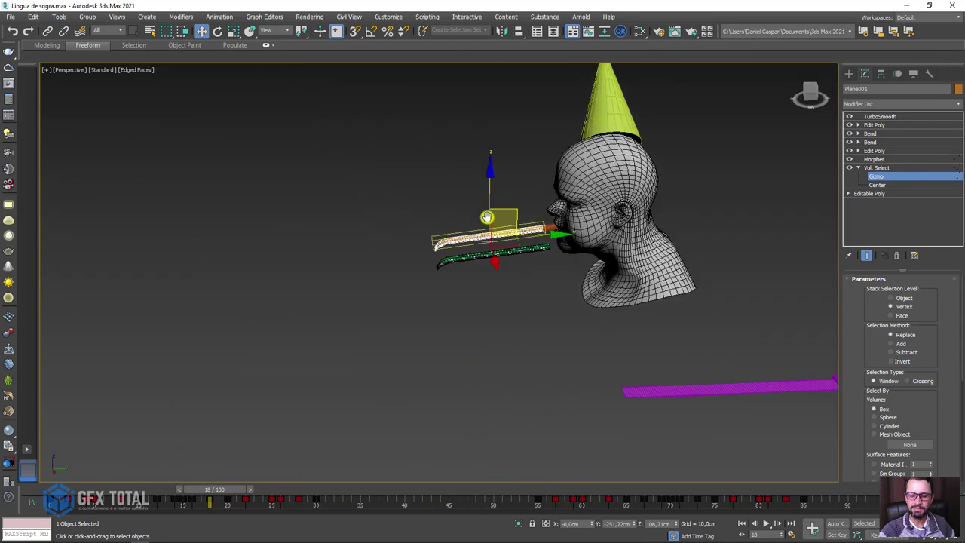
pyautogui.moveTo(746, 370); pyautogui.dragTo(632, 249, button='middle')
# Select the magenta Box strip at its Edit Poly level and frame it to view its coiled end
pyautogui.click(878, 125)
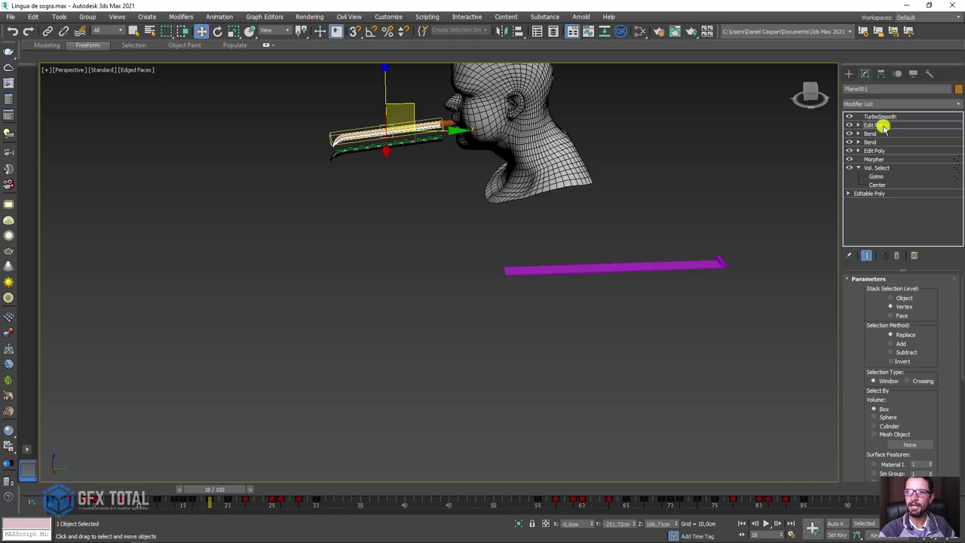
pyautogui.moveTo(708, 226); pyautogui.dragTo(653, 322)
pyautogui.press('z')
pyautogui.moveTo(653, 323)
pyautogui.keyDown('alt'); pyautogui.mouseDown(button='middle')
pyautogui.moveTo(492, 332)
pyautogui.moveTo(515, 338)
pyautogui.mouseUp(button='middle'); pyautogui.keyUp('alt')
pyautogui.scroll(3, 419, 304)
pyautogui.scroll(3, 454, 314)
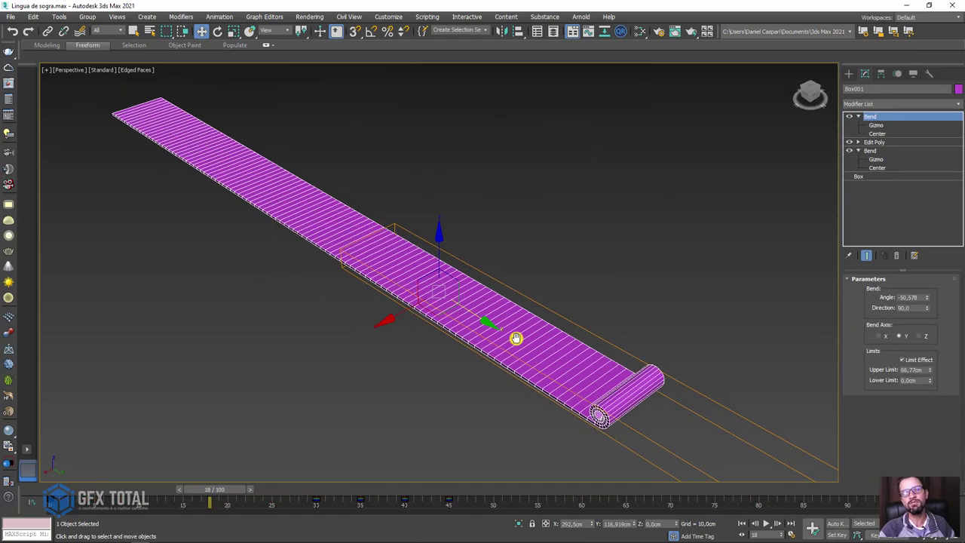